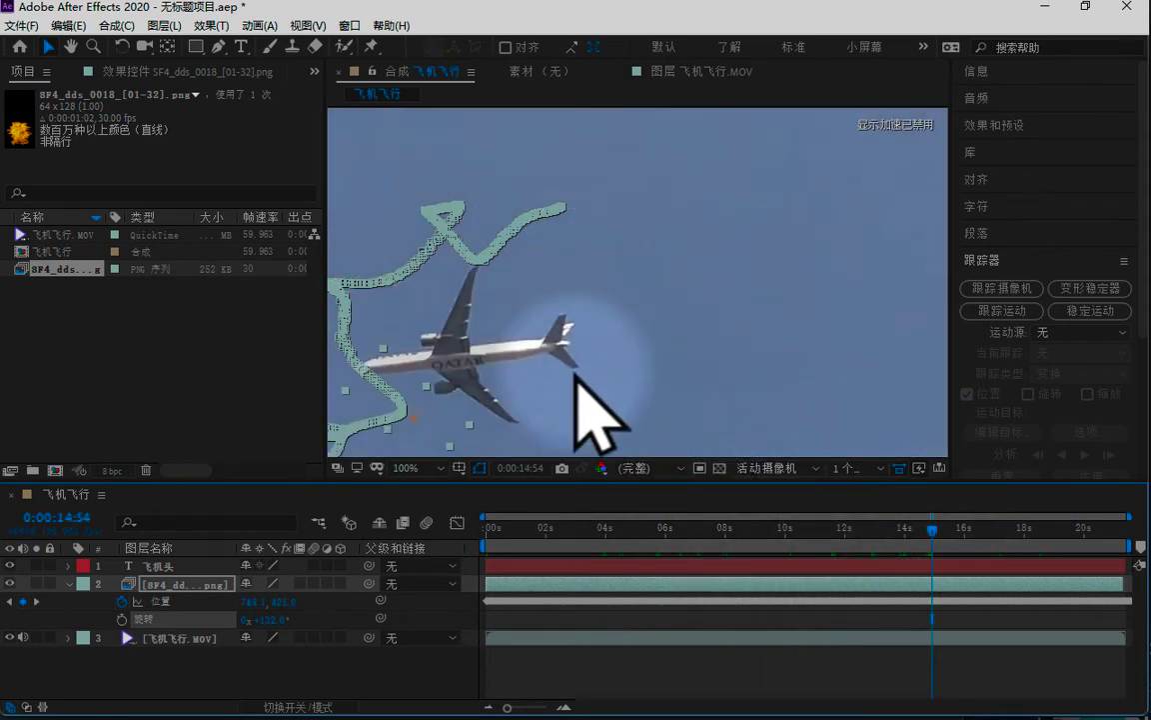
Step: Preview the composition past the 14-second mark to check how the fire overlay follows the aircraft
key("space")
left_click_drag(534, 334, 673, 300)
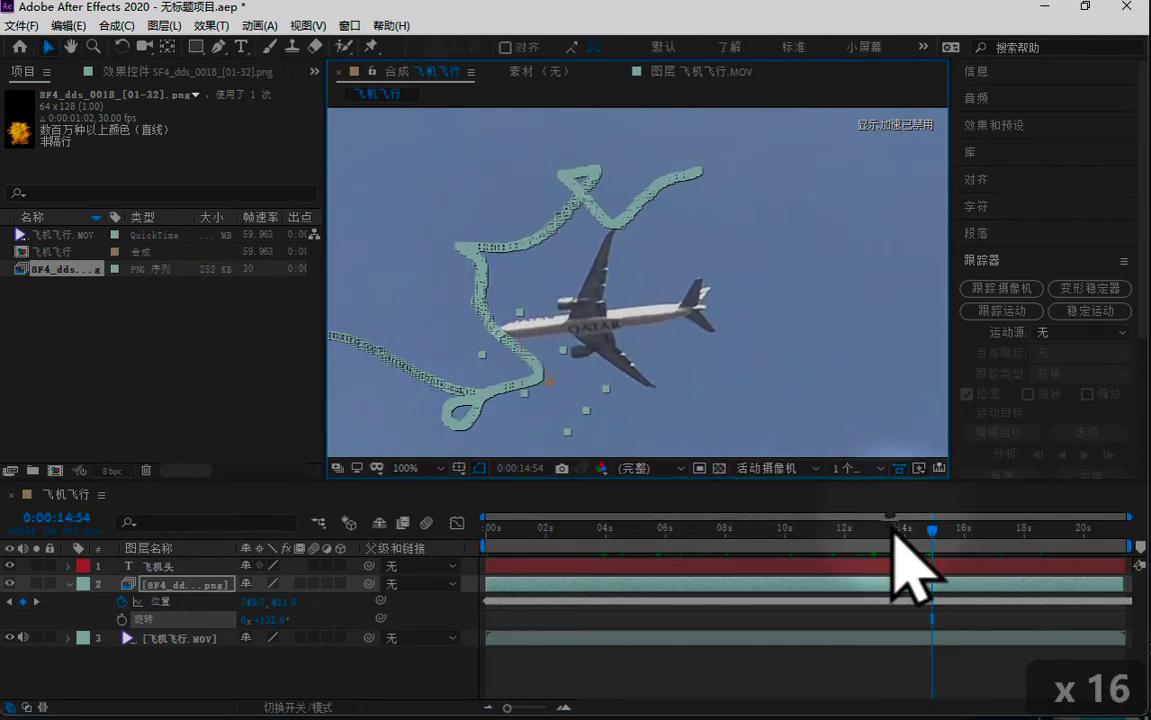
left_click(935, 540)
key("space")
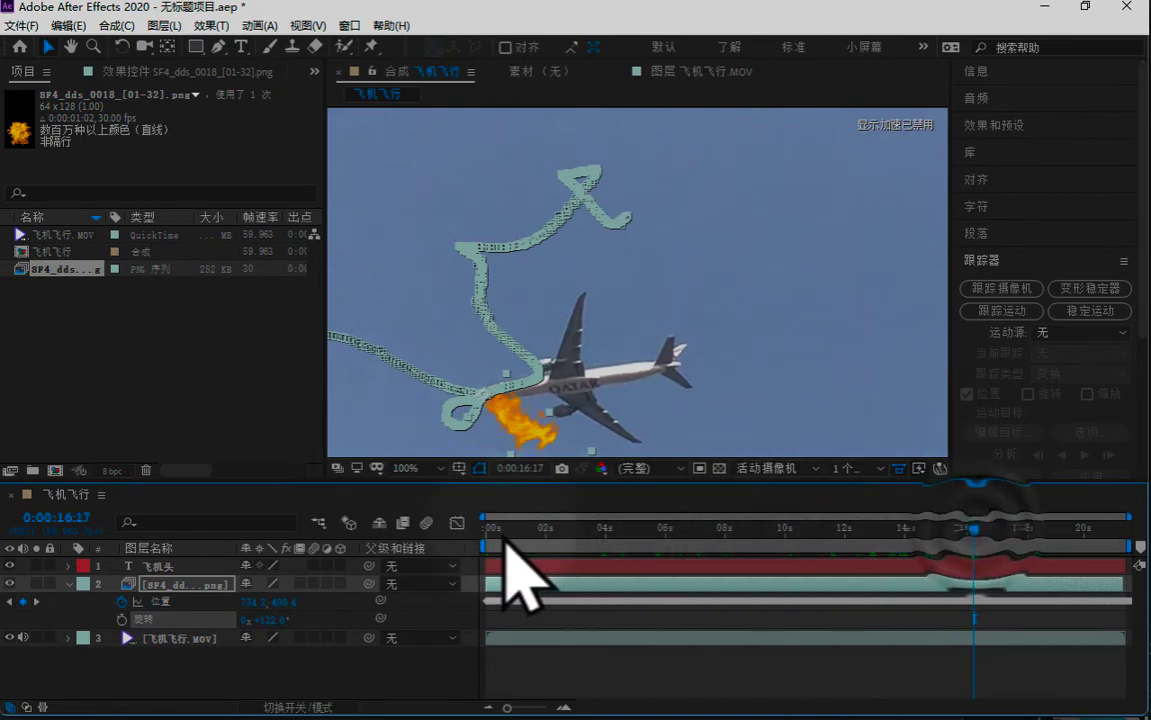
Step: Load Tracker 1 (跟踪器 1) of the 飞机飞行.MOV layer at the first frame and enable rotation and scale tracking
key("Home")
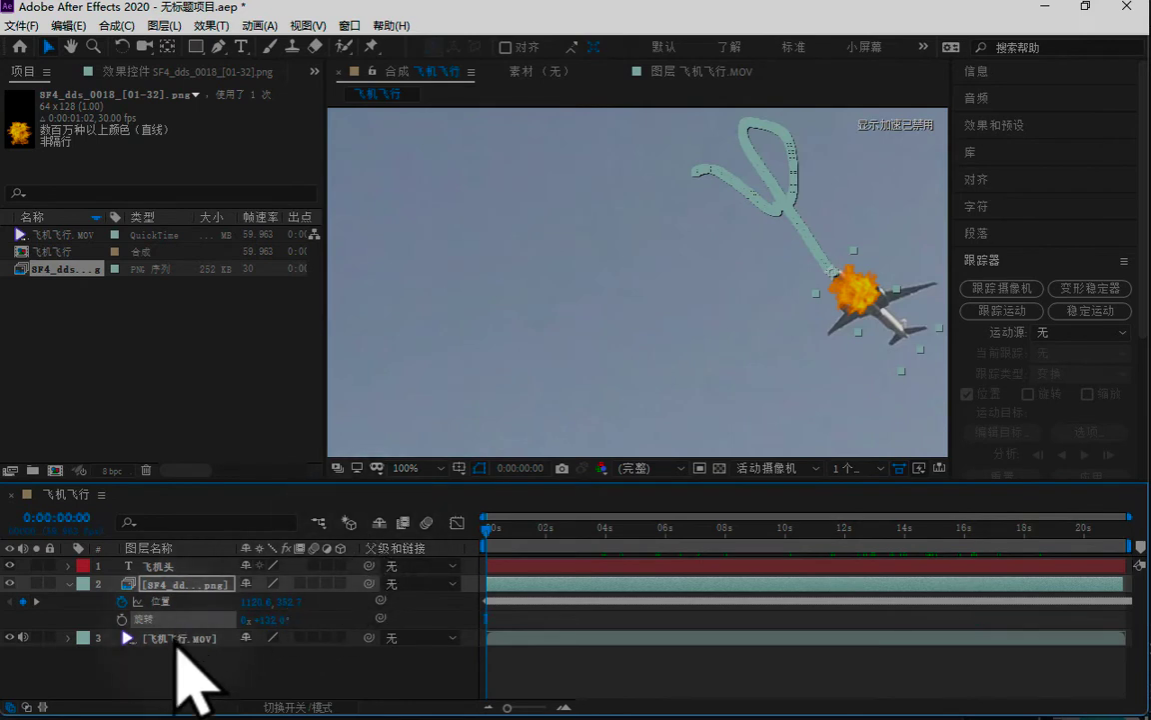
left_click(178, 637)
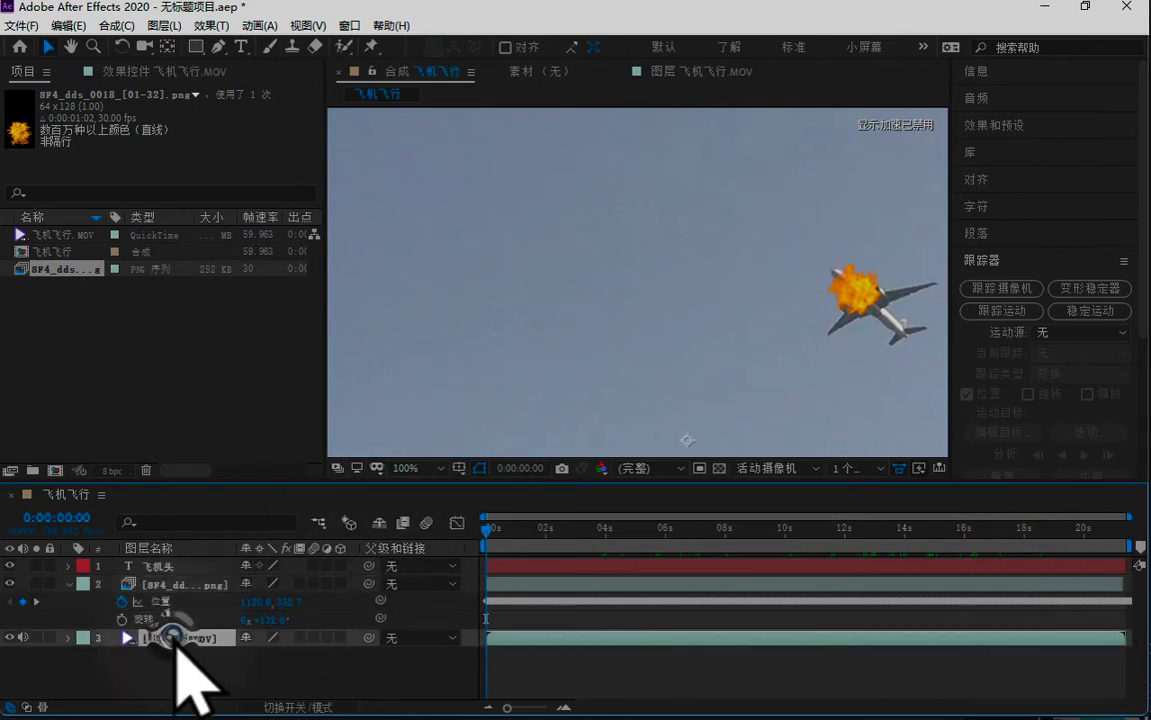
left_click(1069, 334)
left_click(1044, 412)
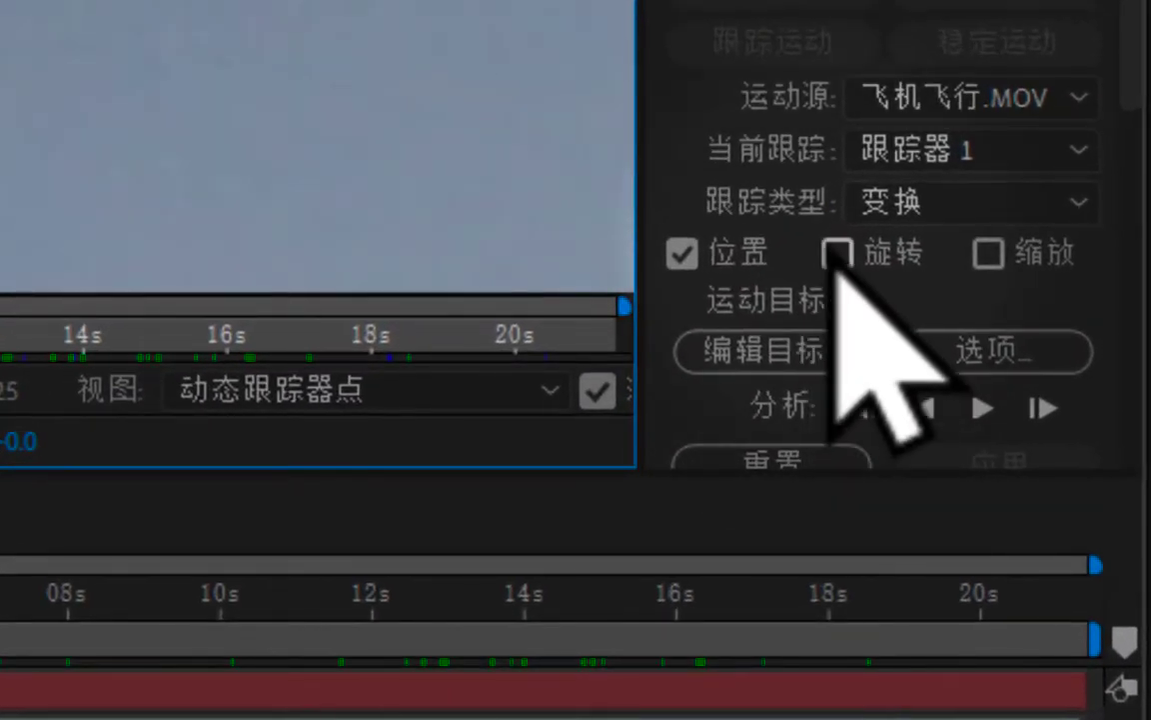
left_click(836, 254)
left_click(981, 245)
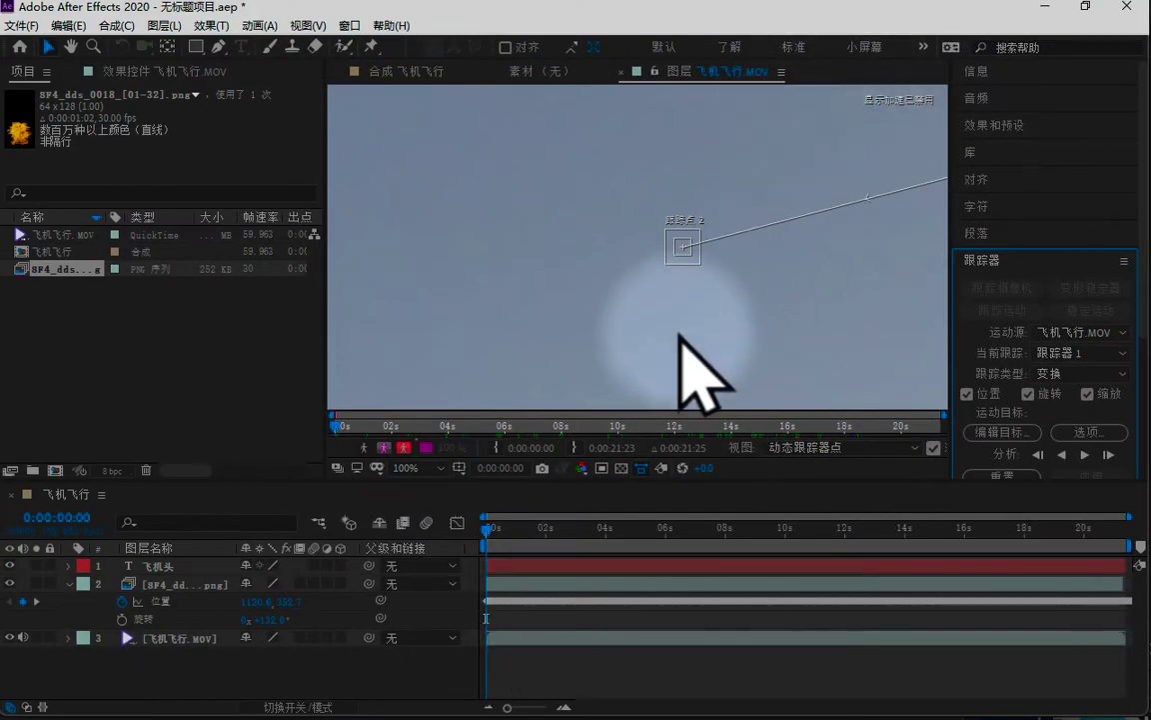
Step: Place track point 2 on the aircraft's tail in the first frame and analyze the motion forward
scroll(705, 368, "down", 5)
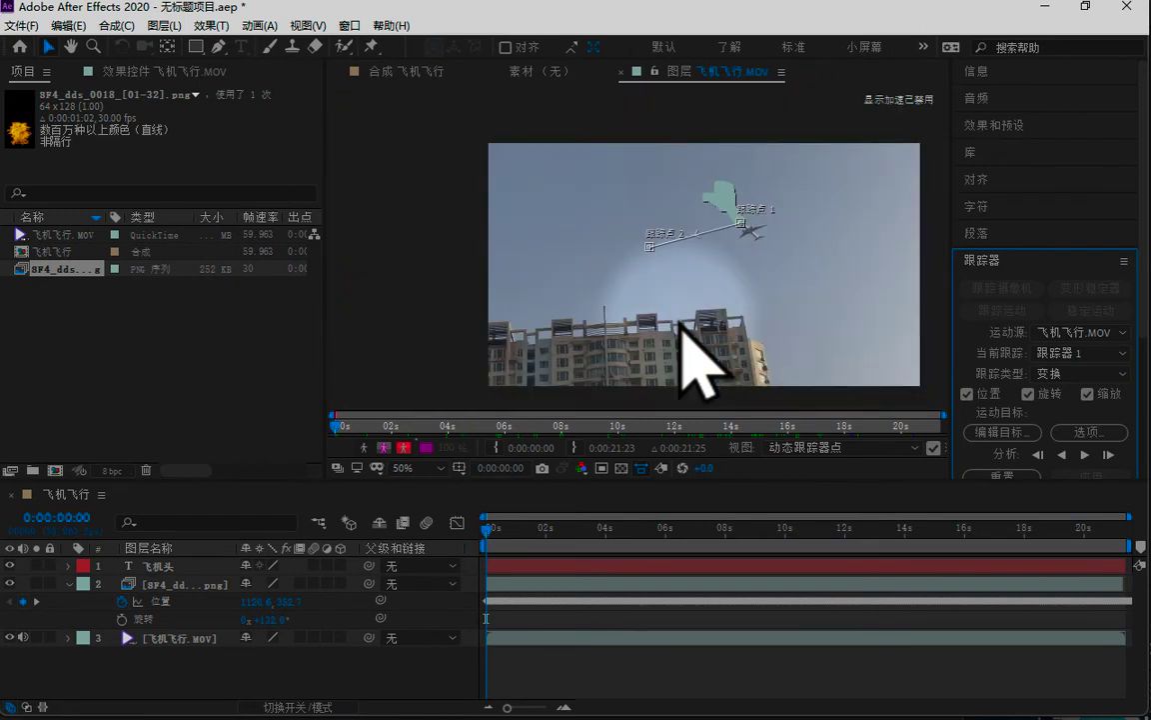
scroll(705, 368, "up", 2)
scroll(680, 320, "up", 4)
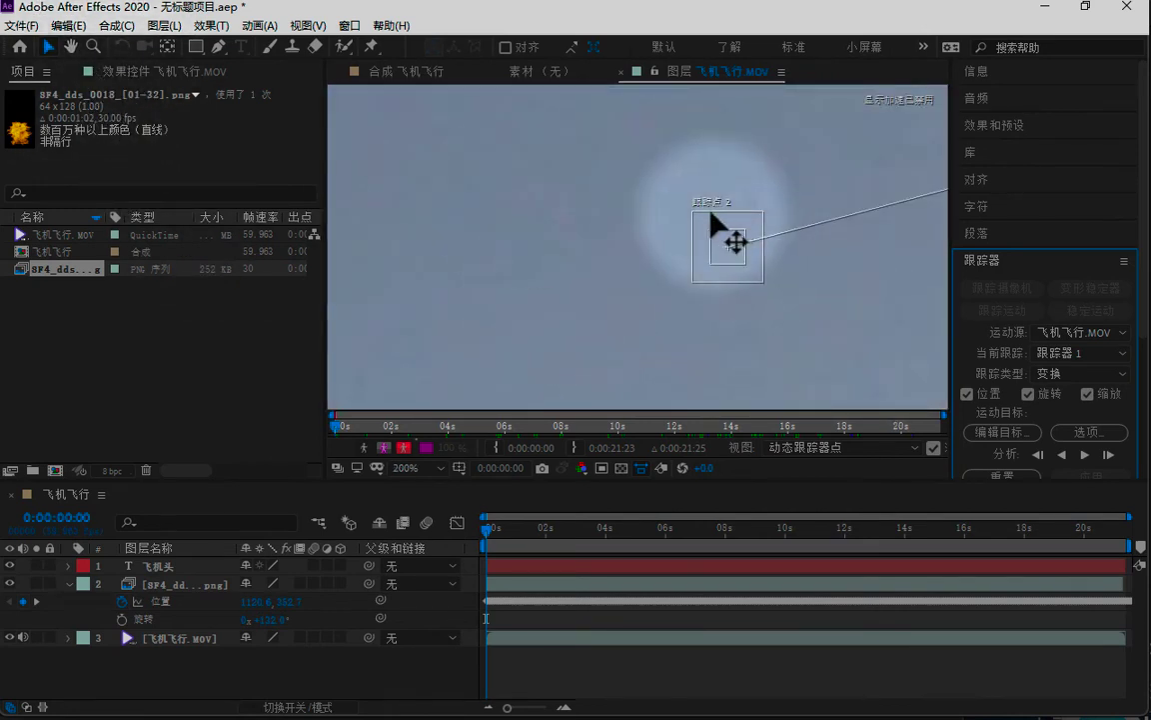
mouse_move(723, 252)
left_mouse_down()
mouse_move(870, 275)
mouse_move(958, 271)
mouse_move(955, 257)
mouse_move(860, 216)
mouse_move(888, 186)
left_mouse_up()
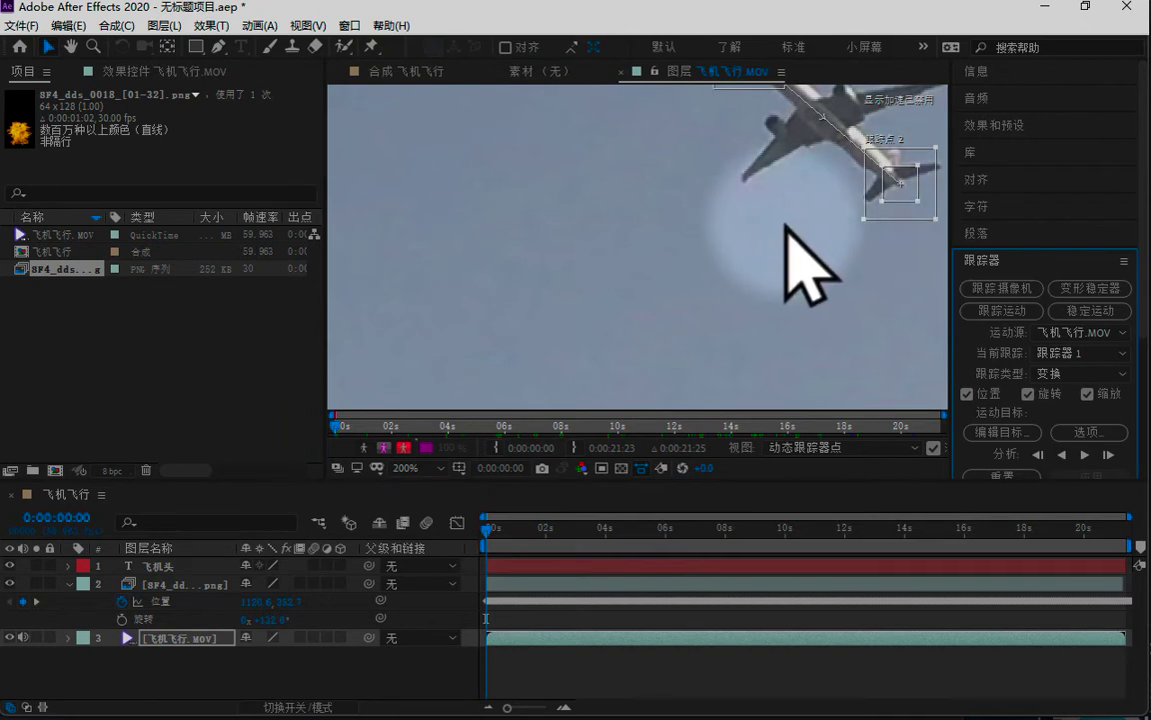
left_click(71, 45)
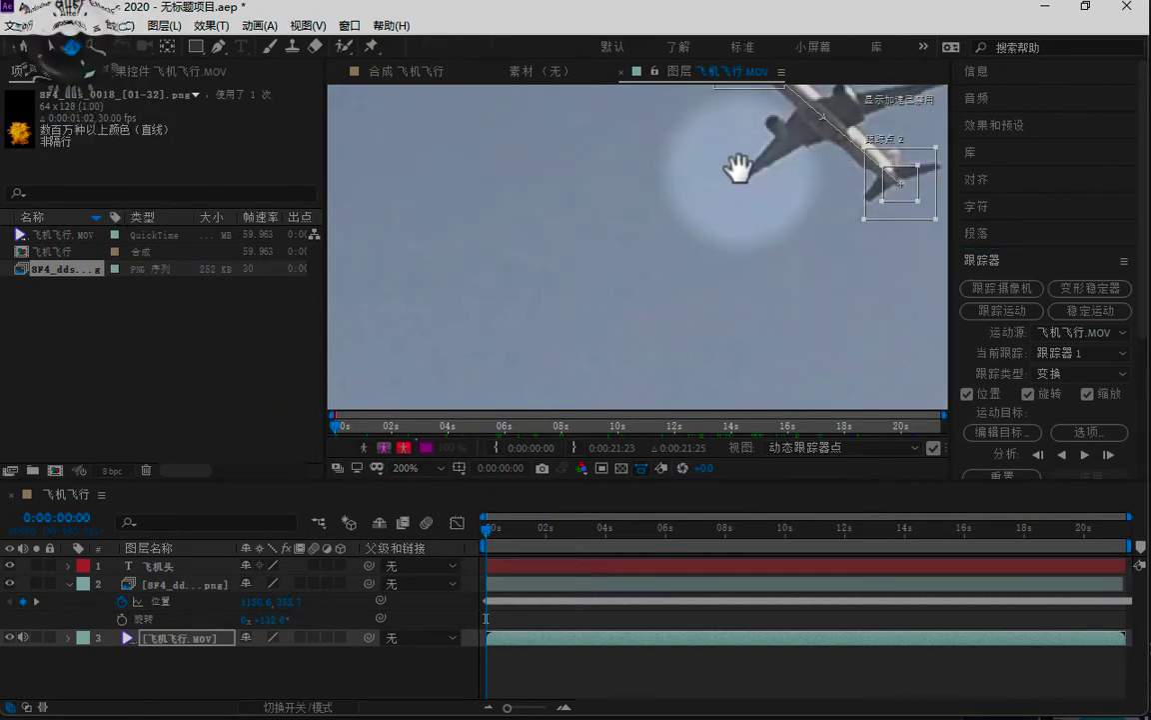
left_click_drag(738, 168, 690, 250)
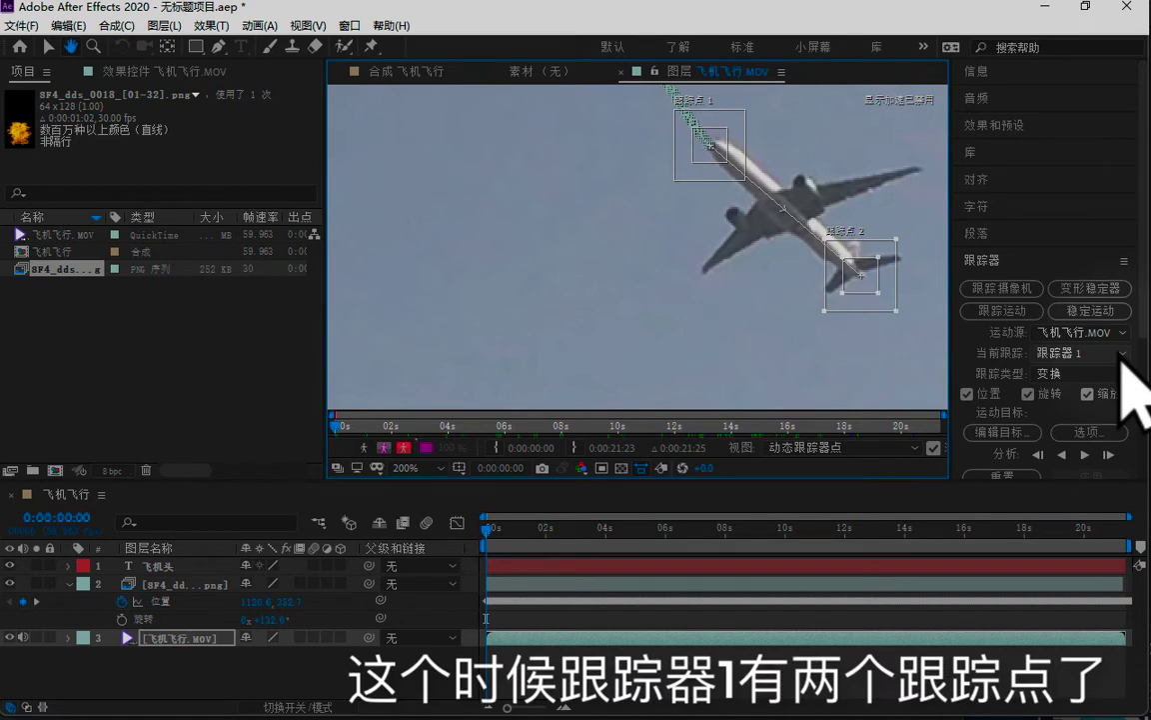
left_click(1085, 456)
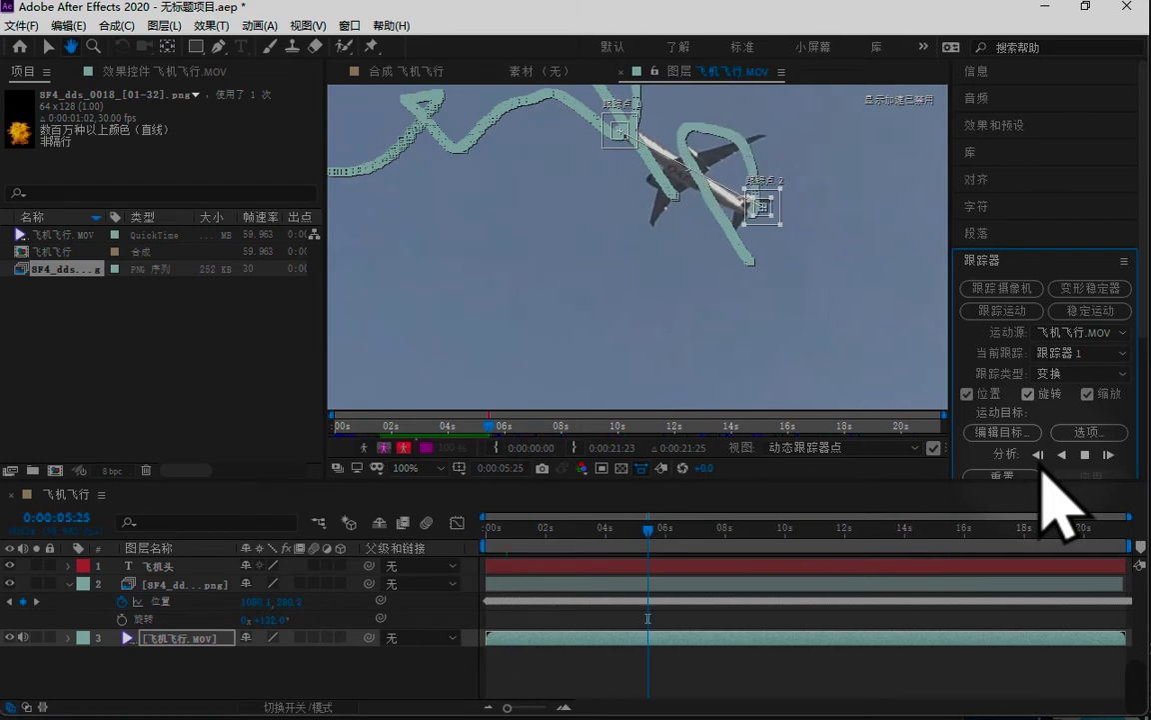
Step: Find the frame where track point 2 slips off the aircraft's tail and reposition it on the tail at 0:00:05:03
left_click_drag(721, 261, 778, 264)
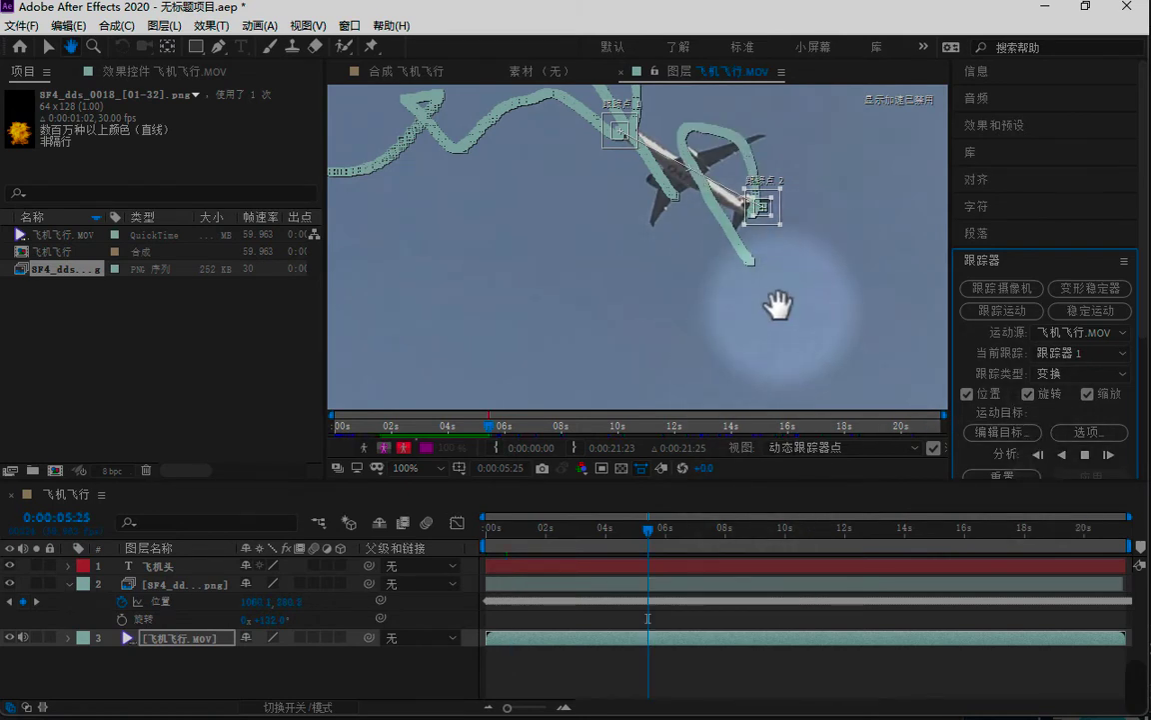
left_click(441, 467)
left_click(431, 350)
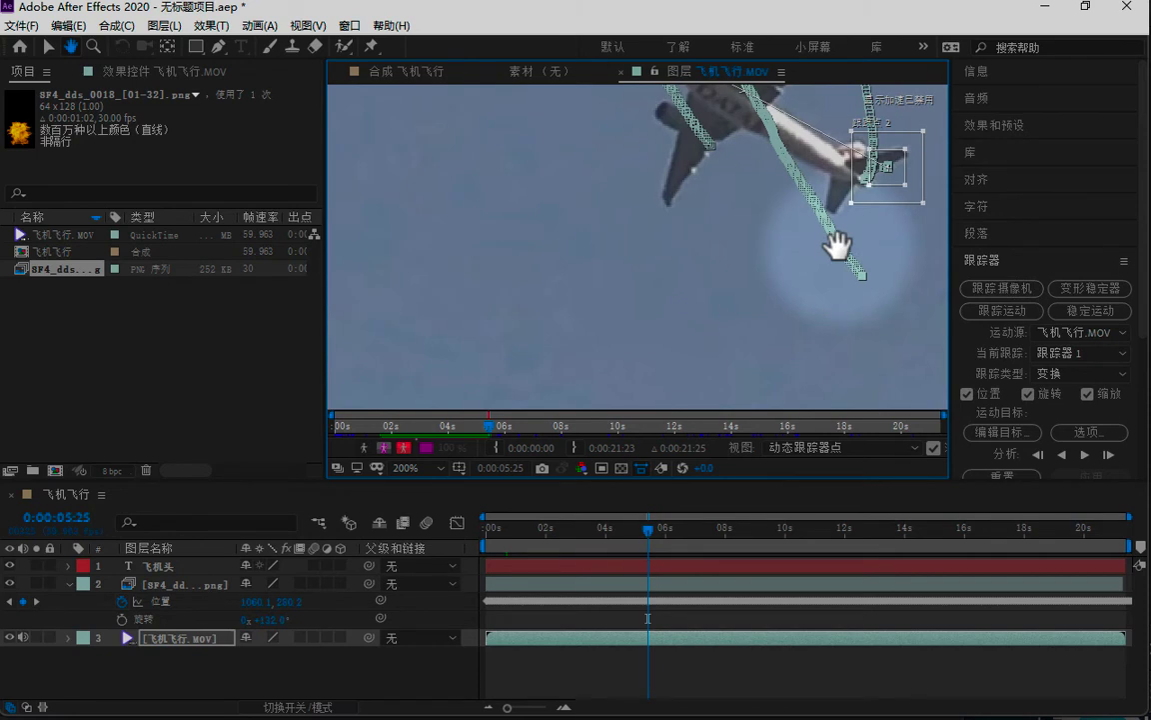
key("ctrl+Left")
key("ctrl+Left")
key("ctrl+Left")
key("ctrl+Left")
key("ctrl+Left")
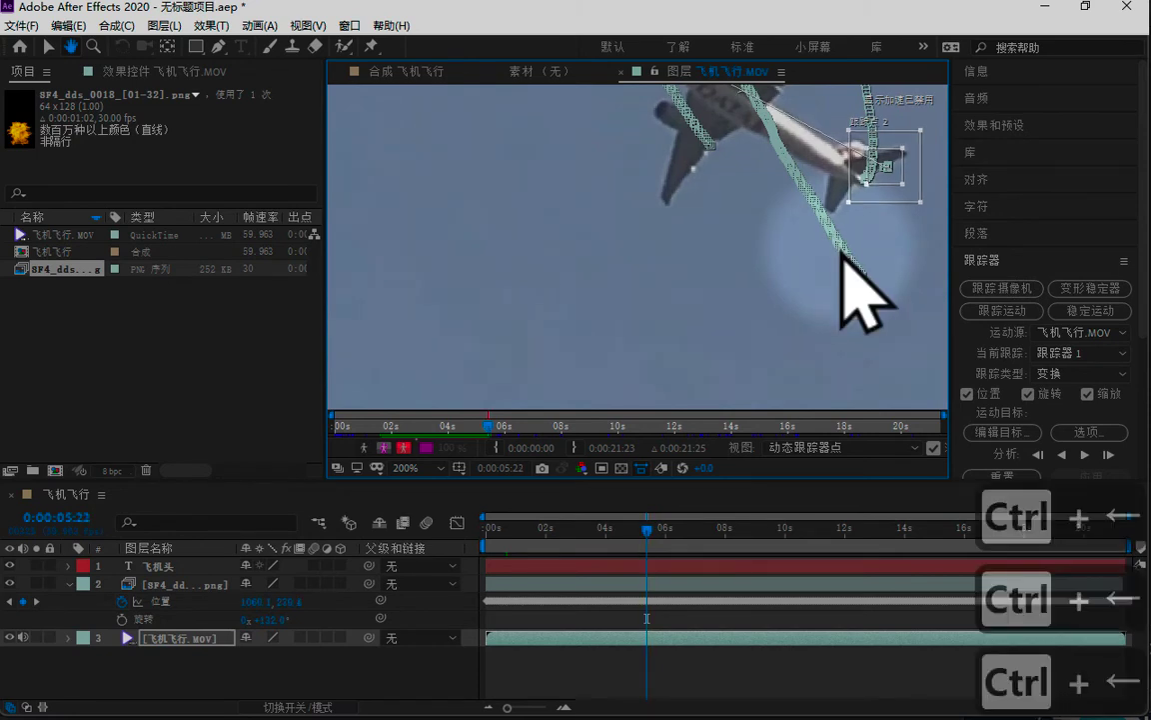
key("ctrl+Left")
key("ctrl+Left")
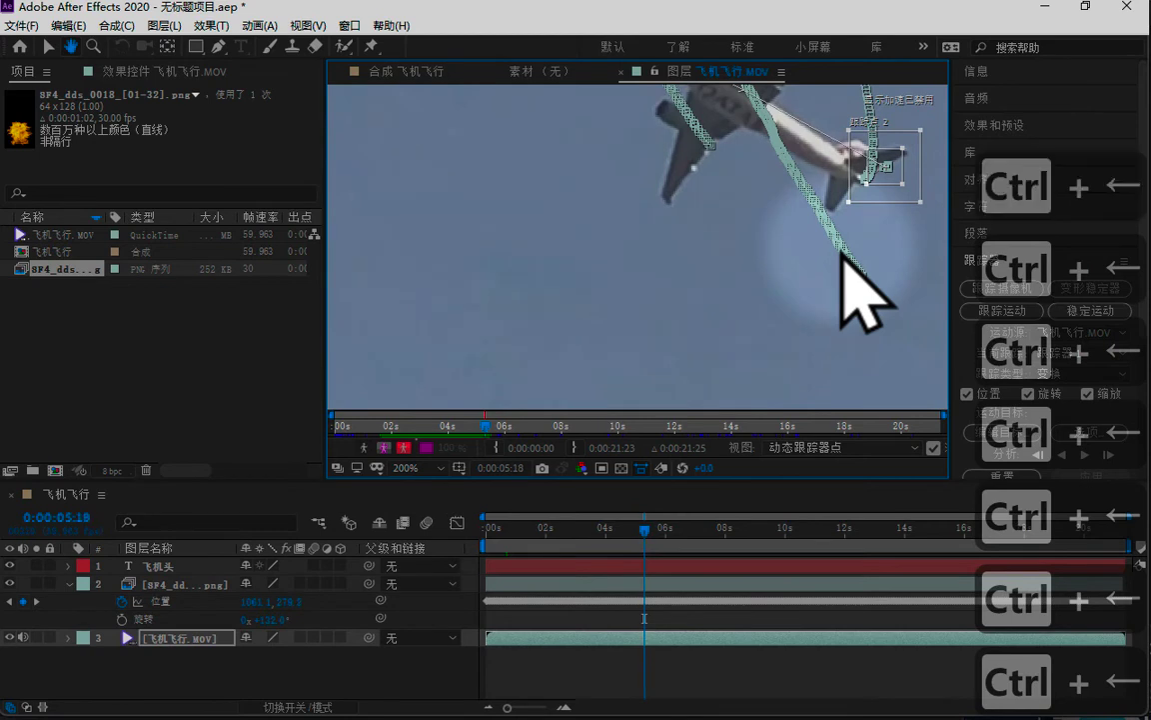
key("ctrl+shift+Left")
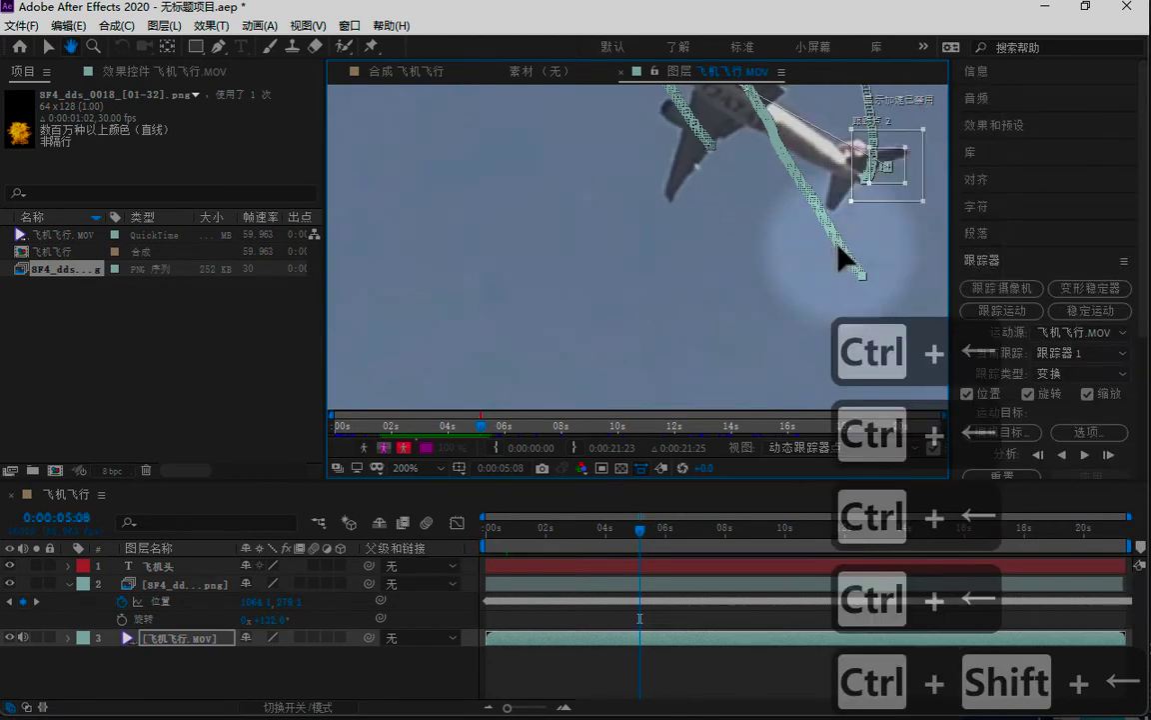
key("ctrl+shift+Left")
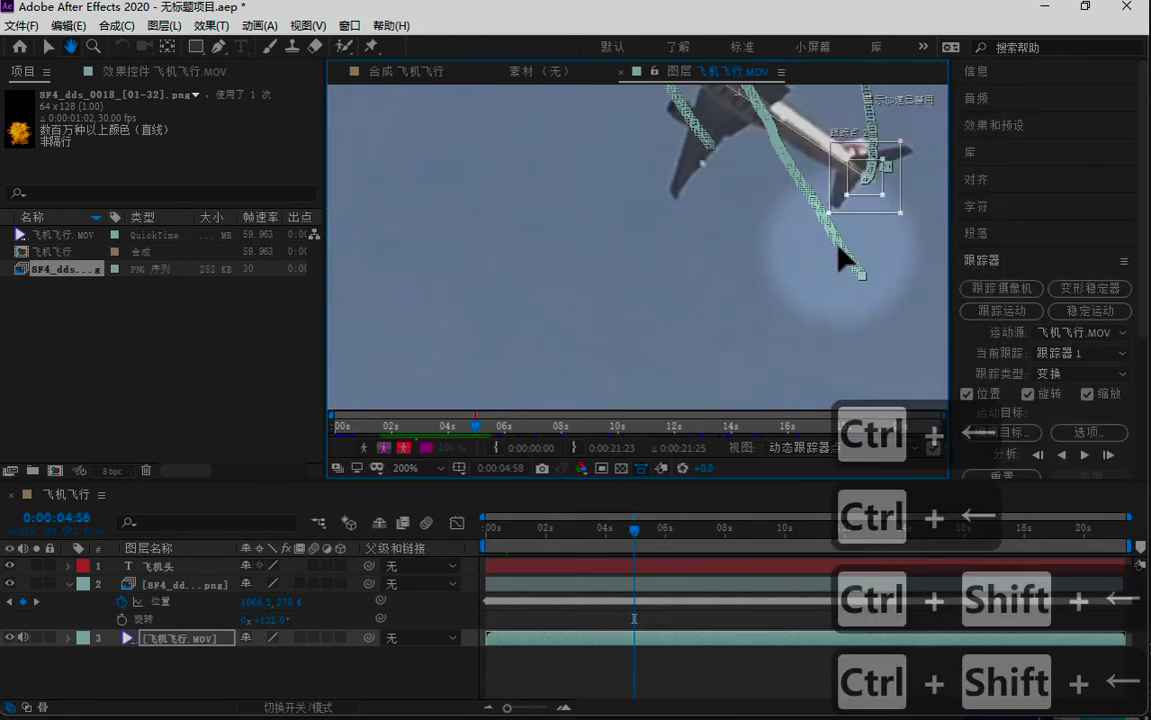
key("ctrl+Right")
key("ctrl+Right")
key("ctrl+Right")
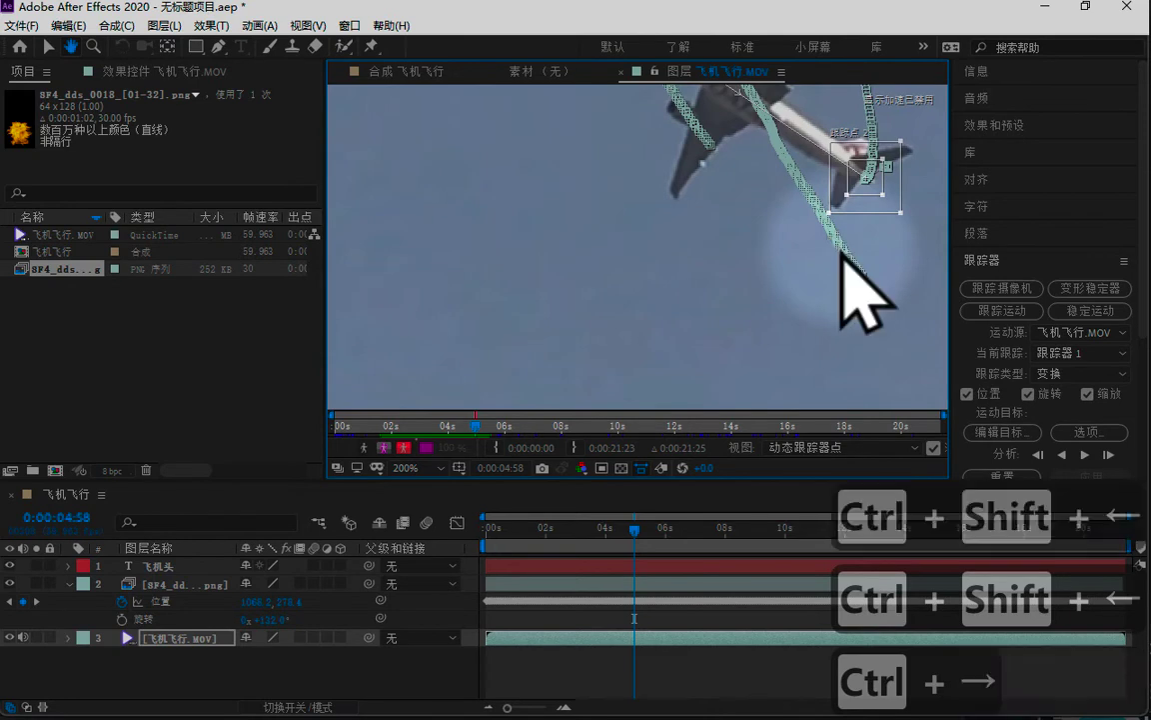
key("ctrl+Right")
key("ctrl+Right")
key("ctrl+Right")
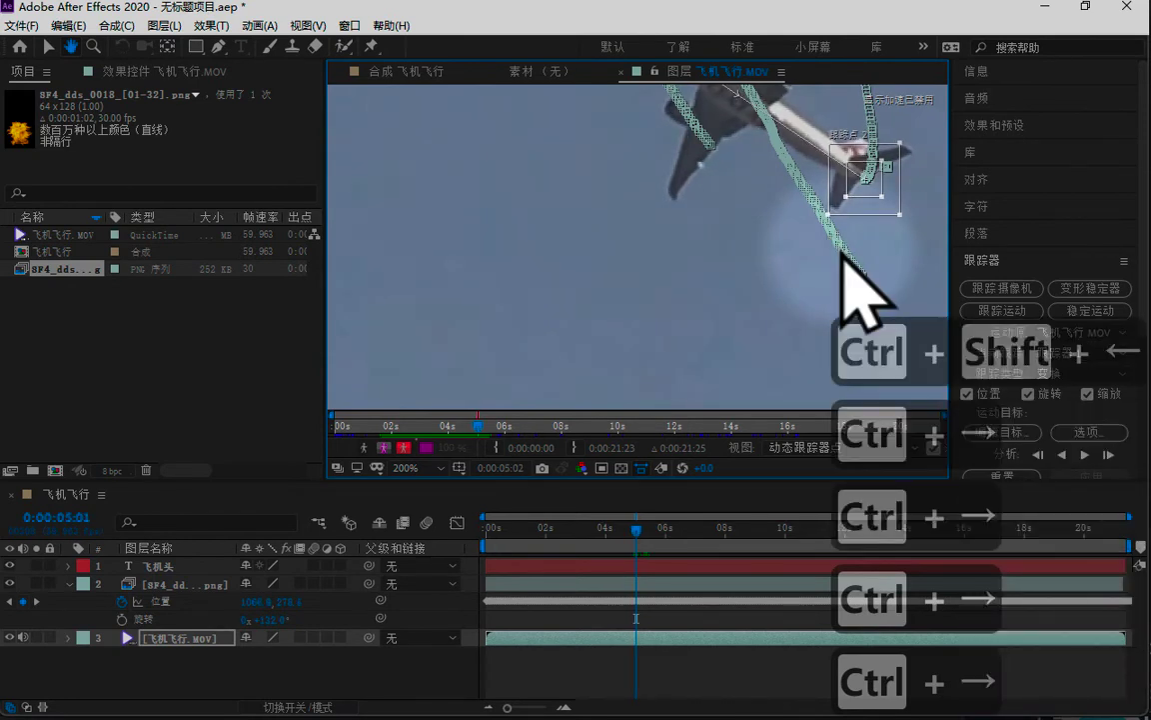
key("ctrl+Right")
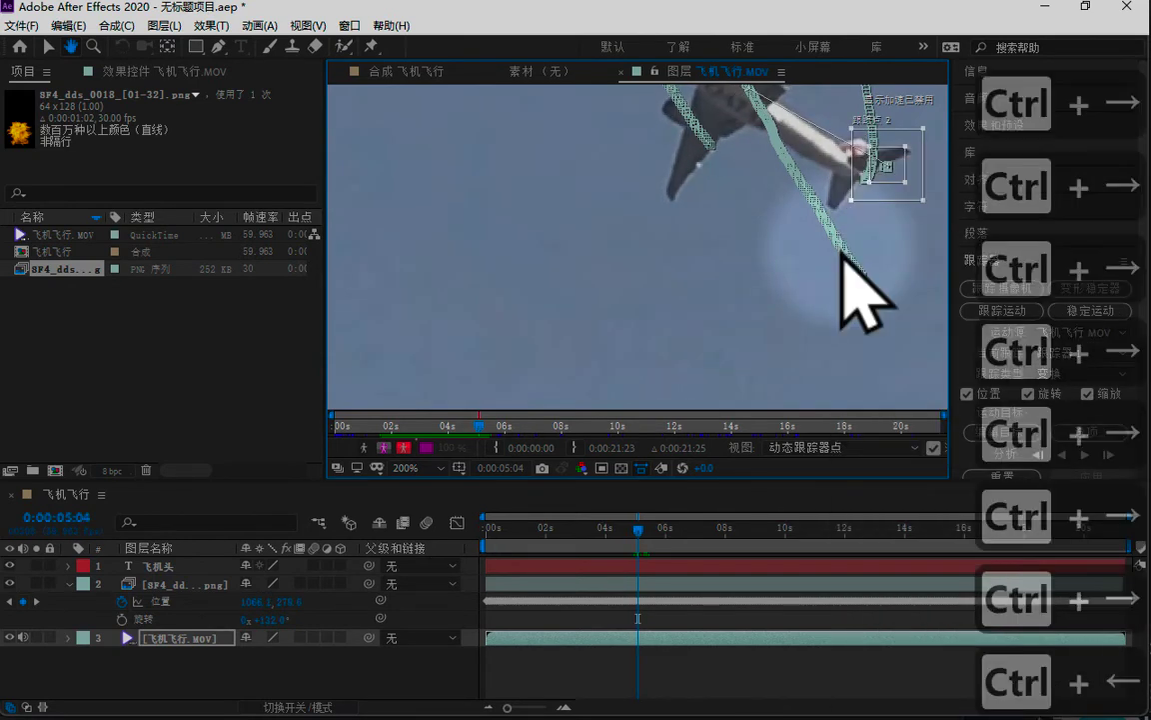
key("ctrl+Left")
key("ctrl+Left")
key("ctrl+Left")
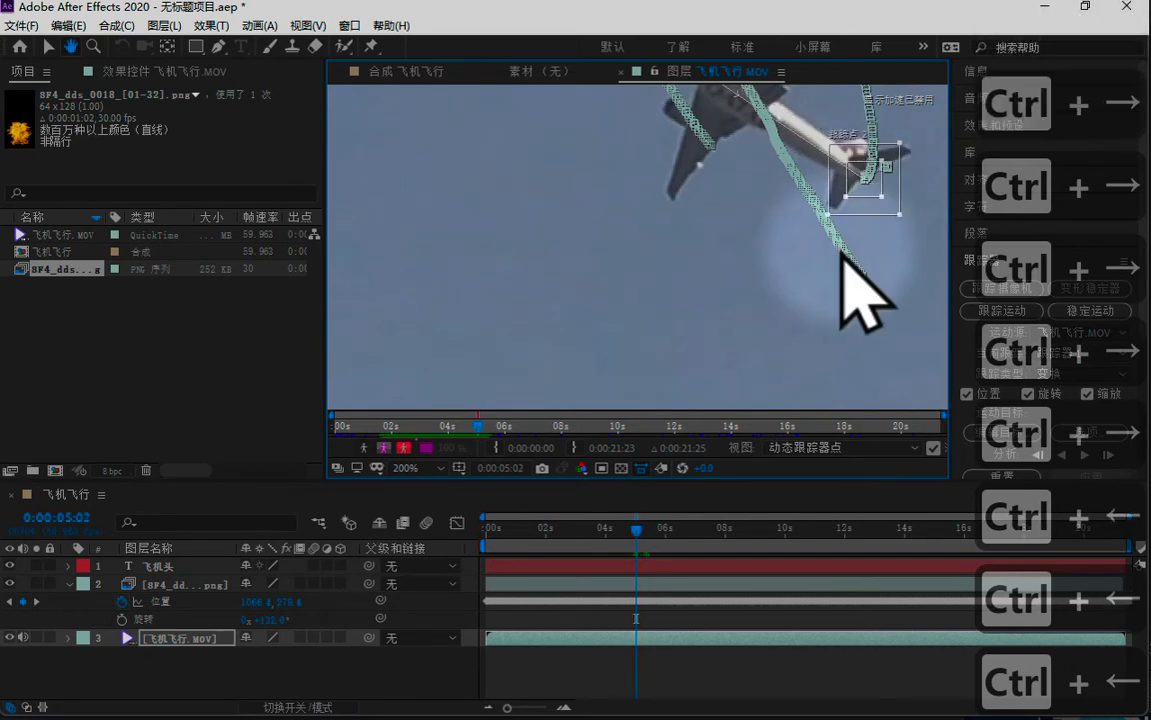
key("ctrl+Right")
key("ctrl+Left")
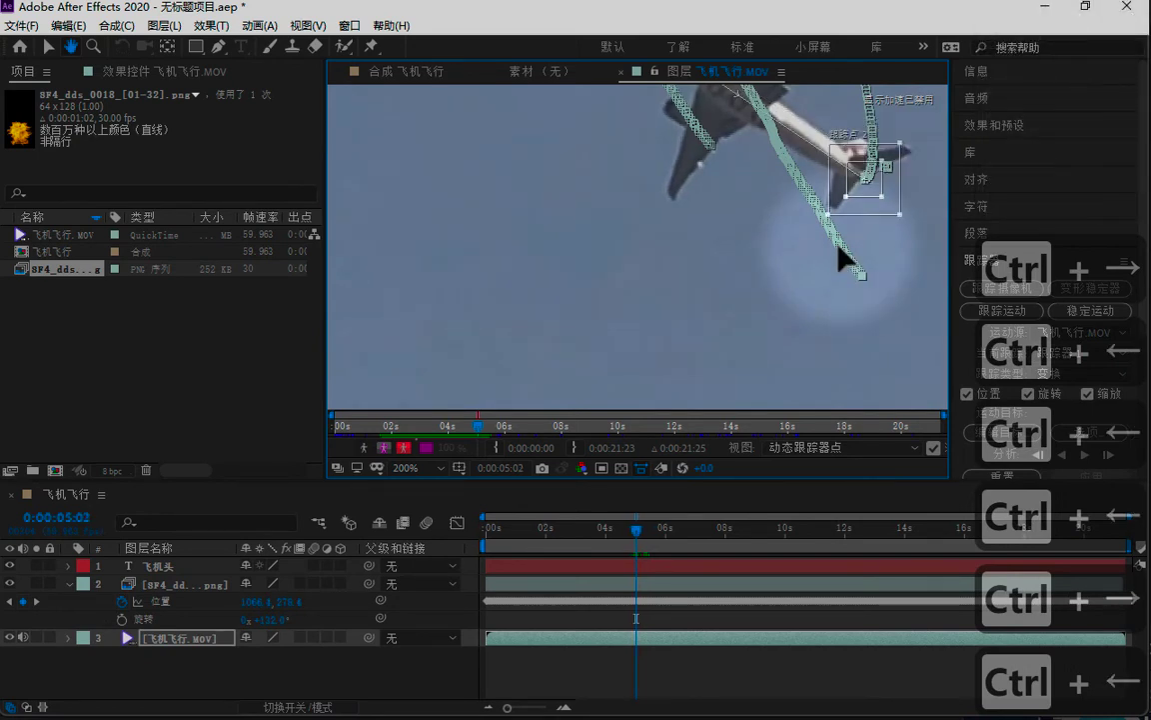
key("ctrl+Right")
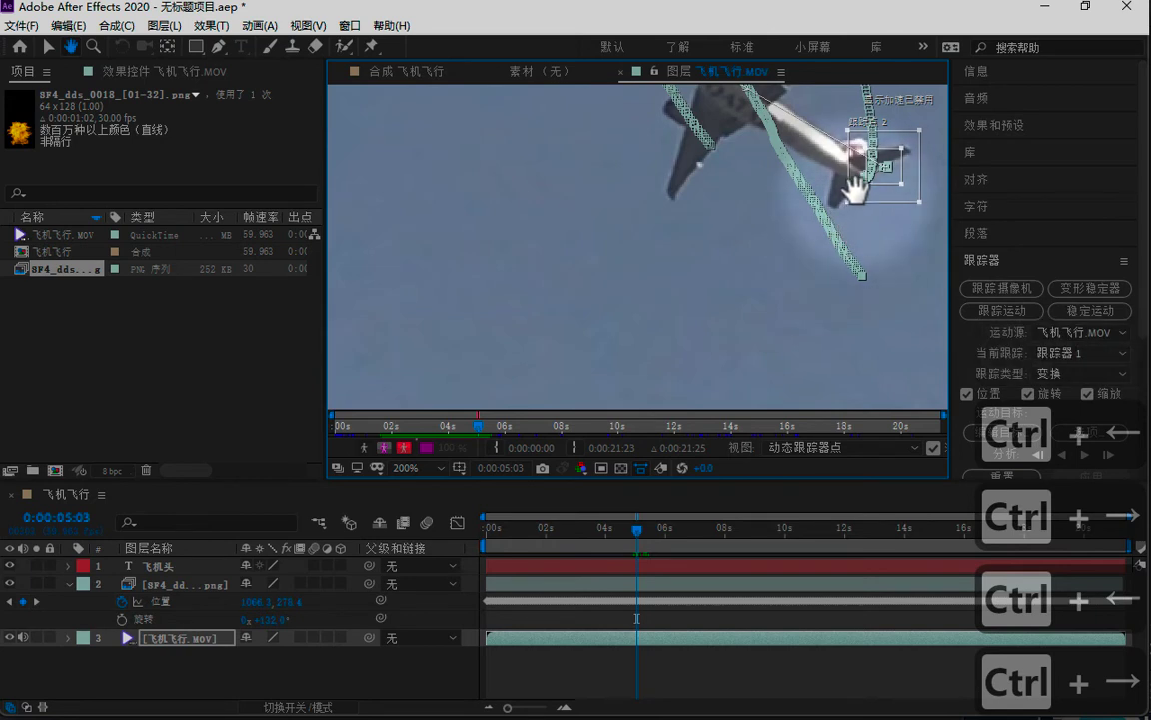
left_click(47, 45)
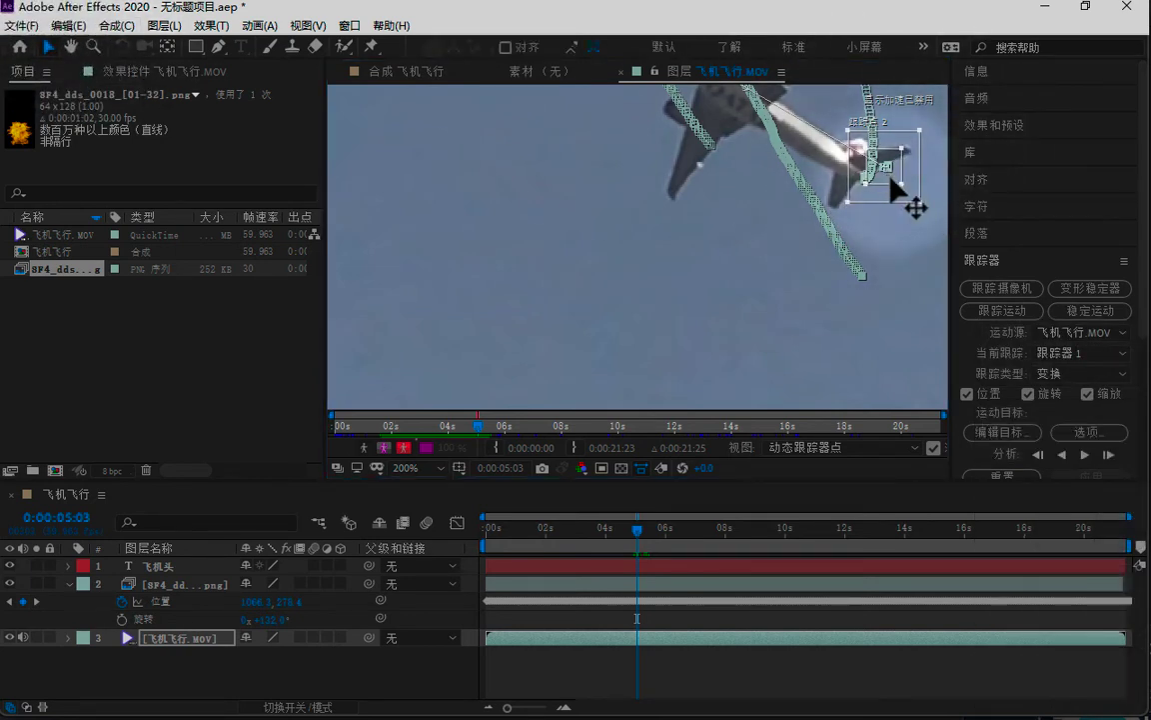
mouse_move(890, 185)
left_mouse_down()
mouse_move(874, 187)
mouse_move(871, 176)
left_mouse_up()
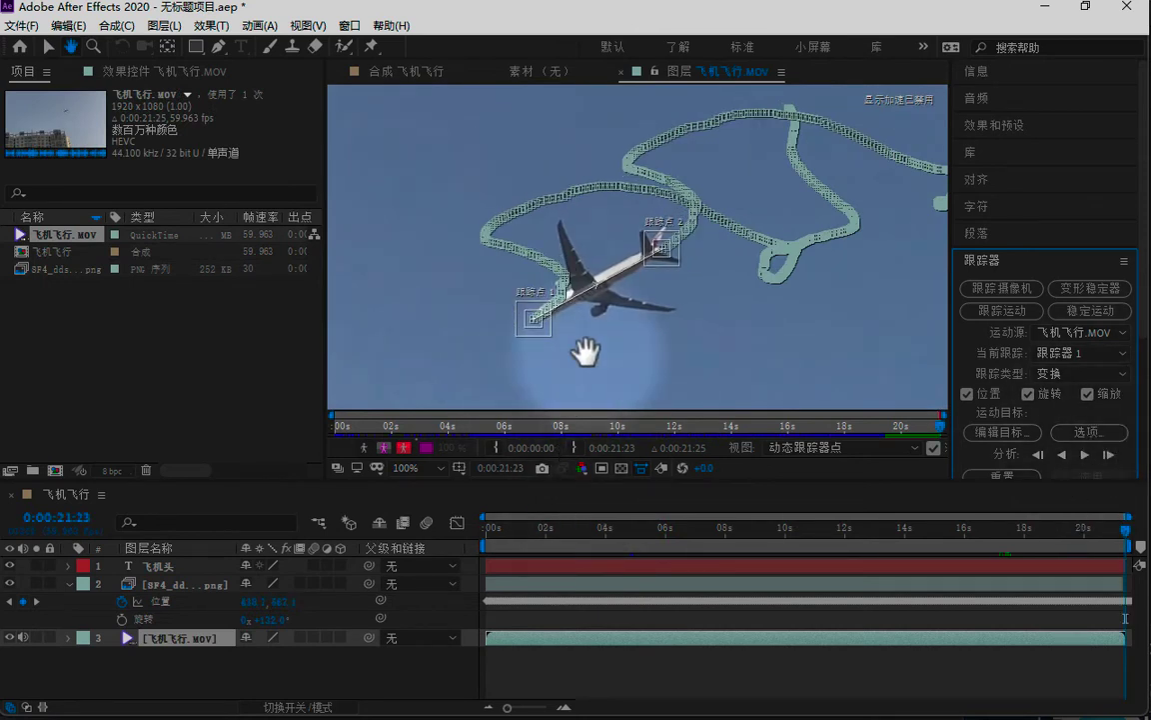
Step: Reveal Tracker 1 under the 飞机飞行.MOV layer and select track point 1 and track point 2 in turn to inspect them
left_click(48, 46)
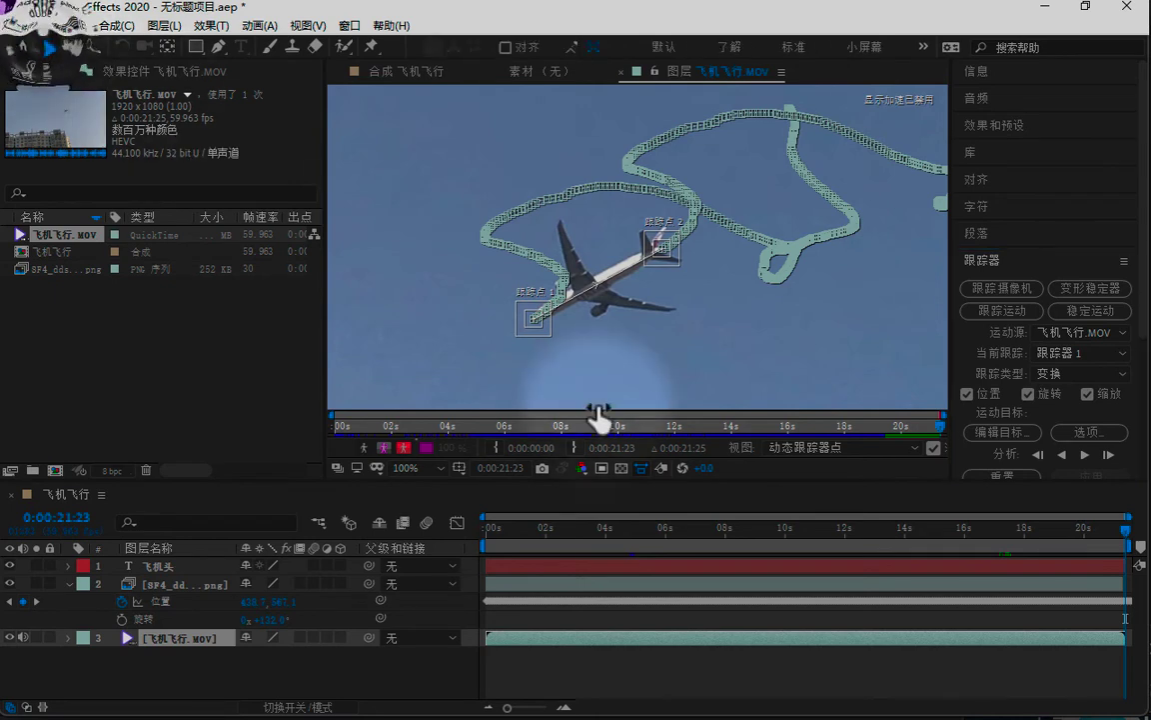
left_click(68, 637)
left_click(165, 619)
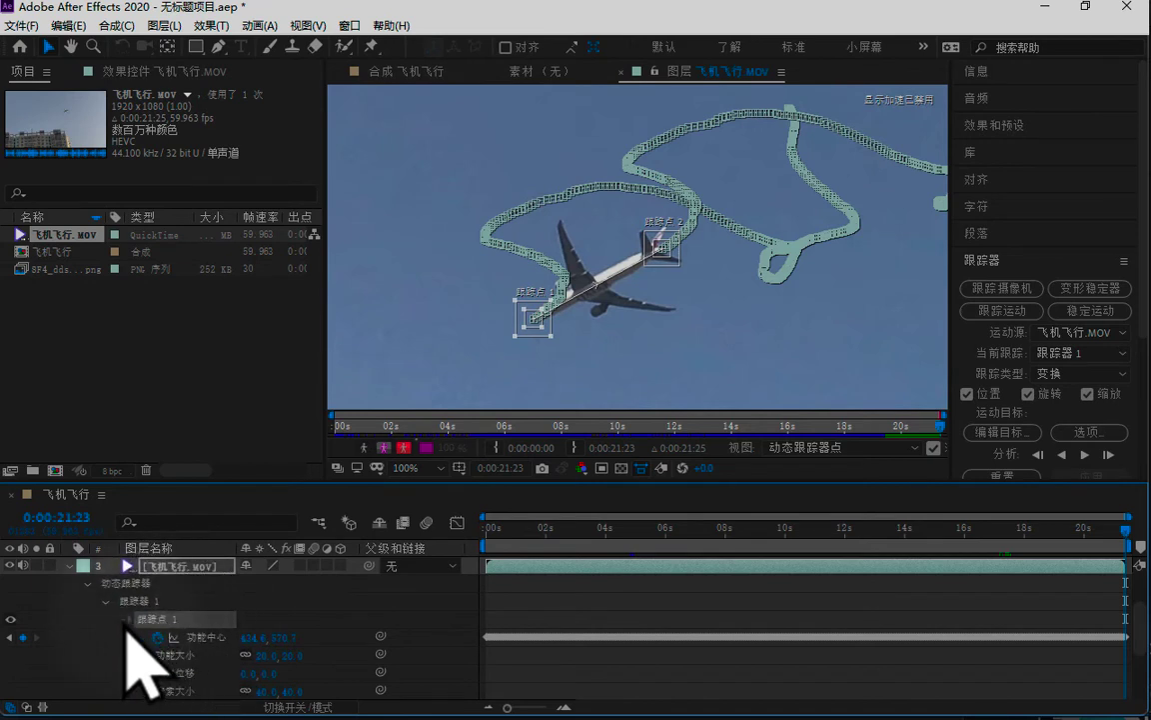
left_click(127, 620)
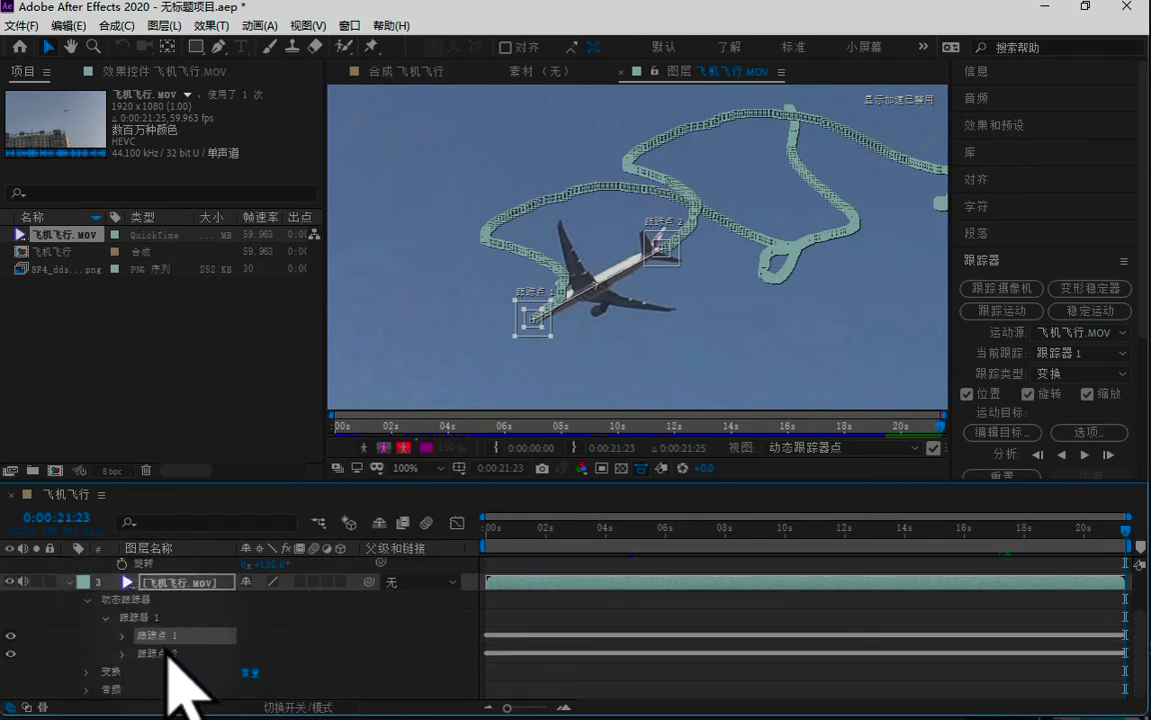
left_click(165, 653)
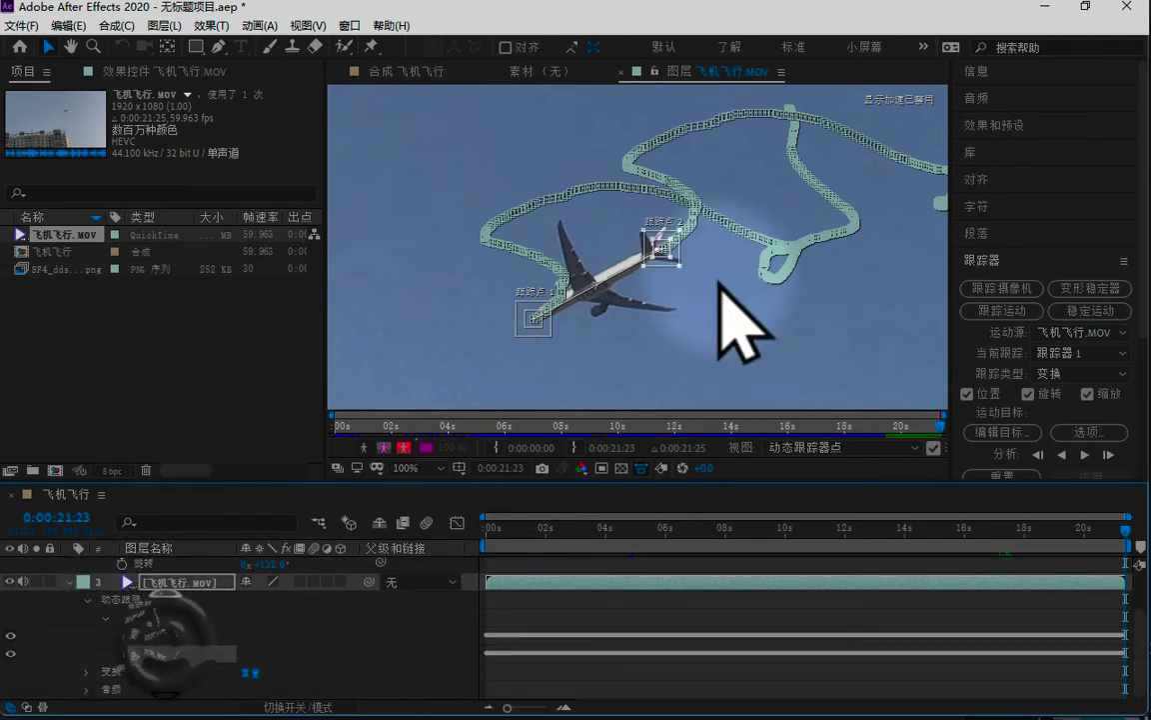
Step: At the first frame, set the fire sequence layer SF4_dds_0018_[01-32].png as the motion target of Tracker 1
left_click(486, 527)
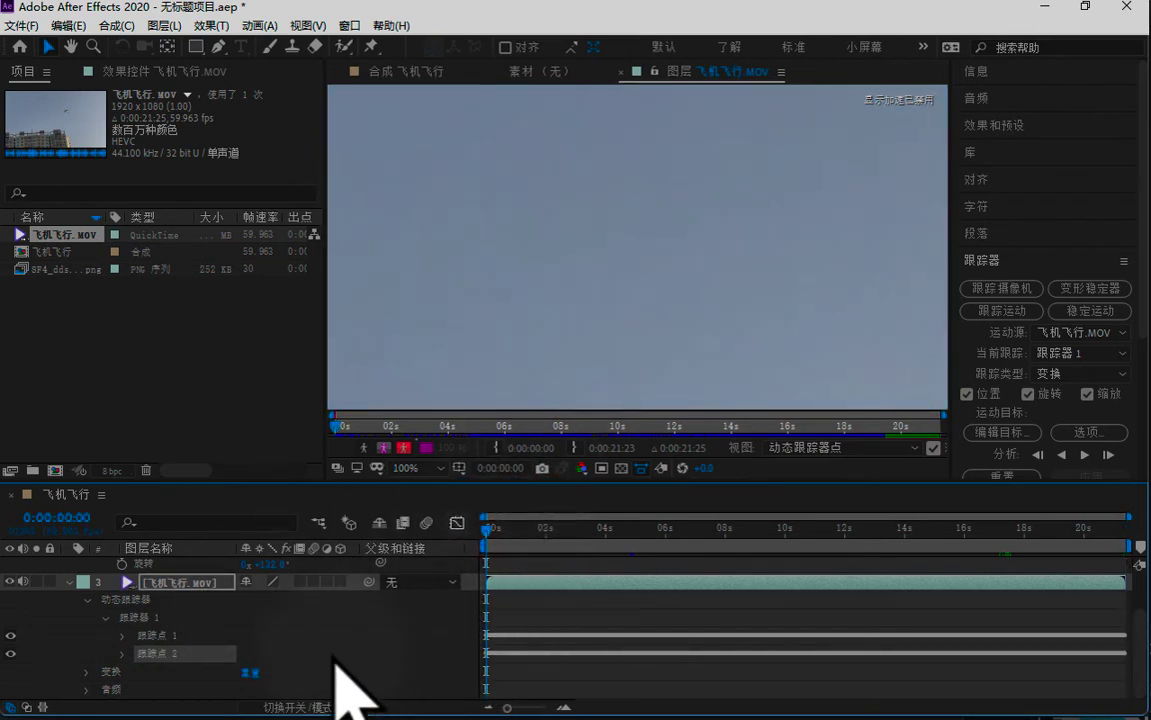
scroll(335, 661, "up", 3)
left_click(170, 585)
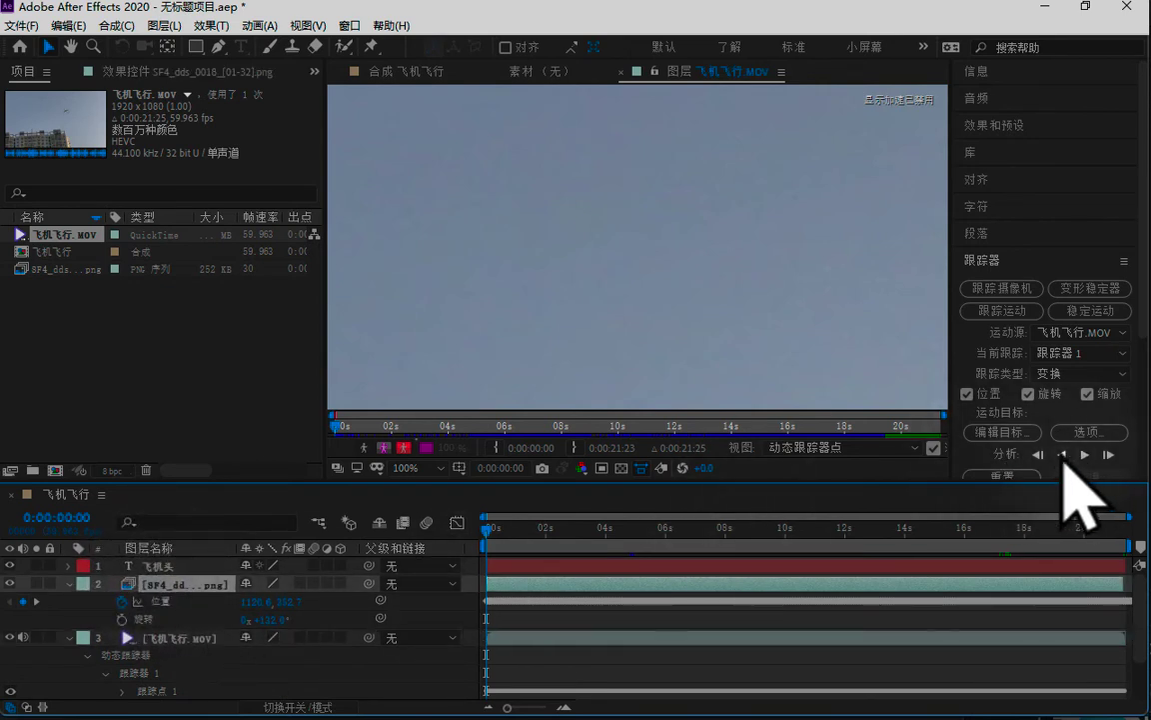
left_click(1000, 431)
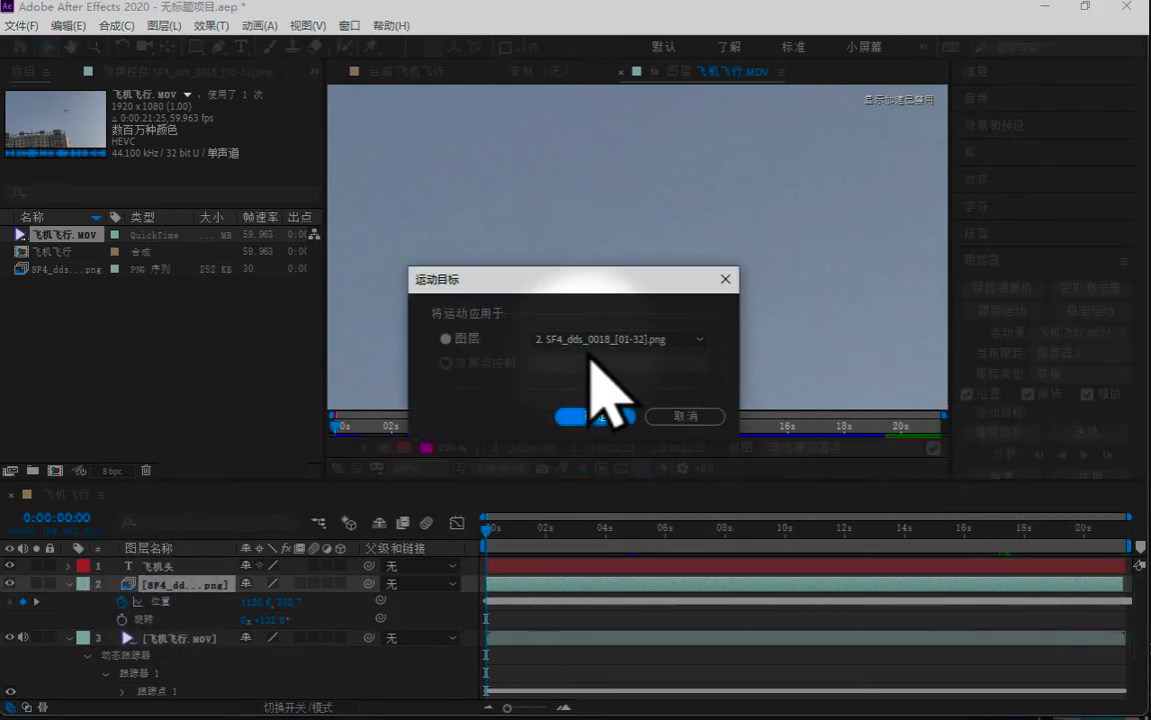
left_click(595, 415)
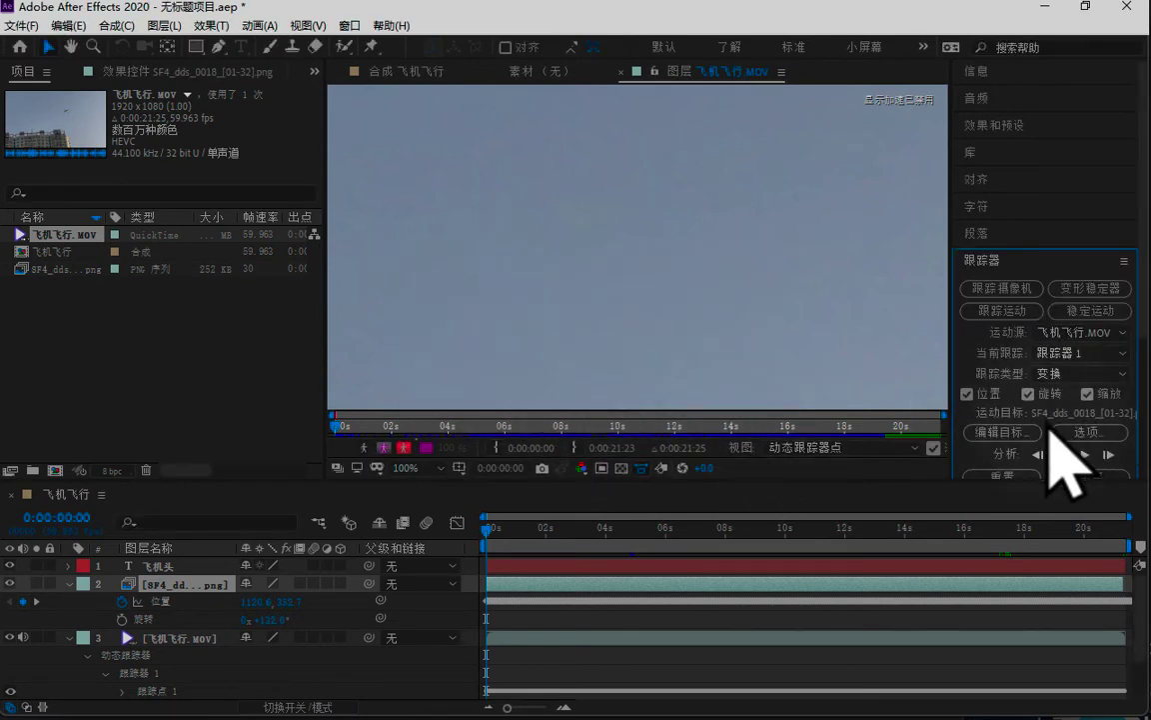
Step: Apply the tracking data to the fire layer in X and Y (X 和 Y) and check the fire's motion across the timeline
left_click(1081, 475)
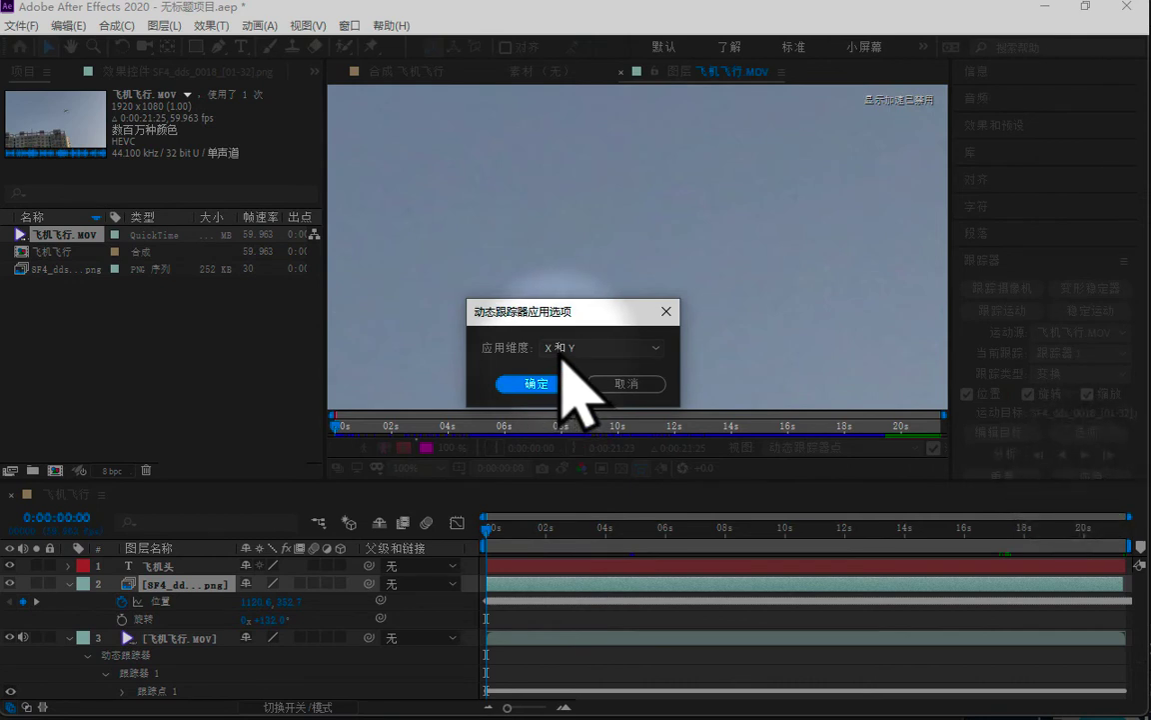
left_click(540, 384)
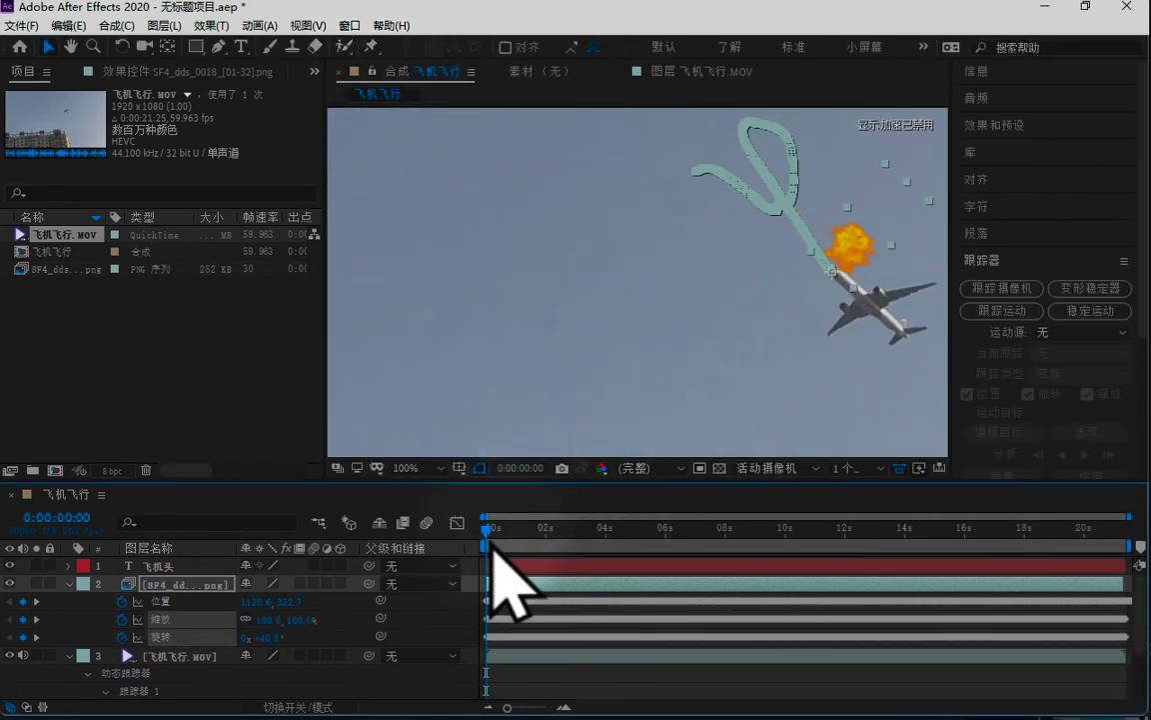
left_click_drag(499, 528, 625, 567)
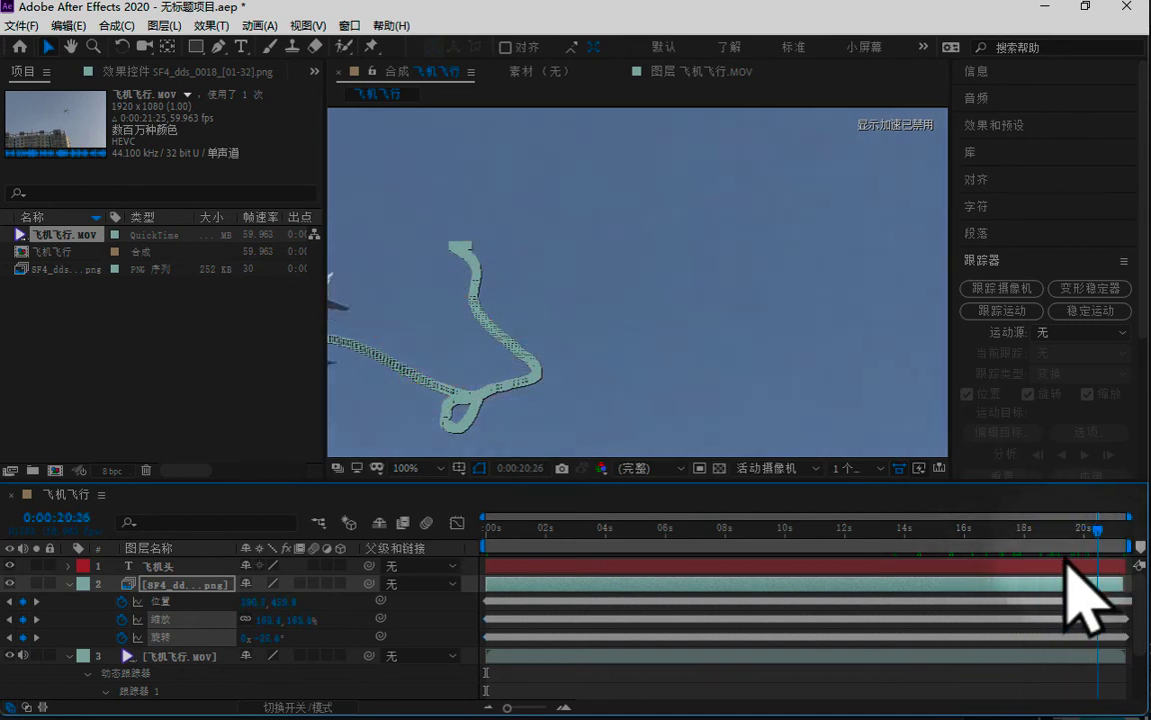
left_click(1005, 565)
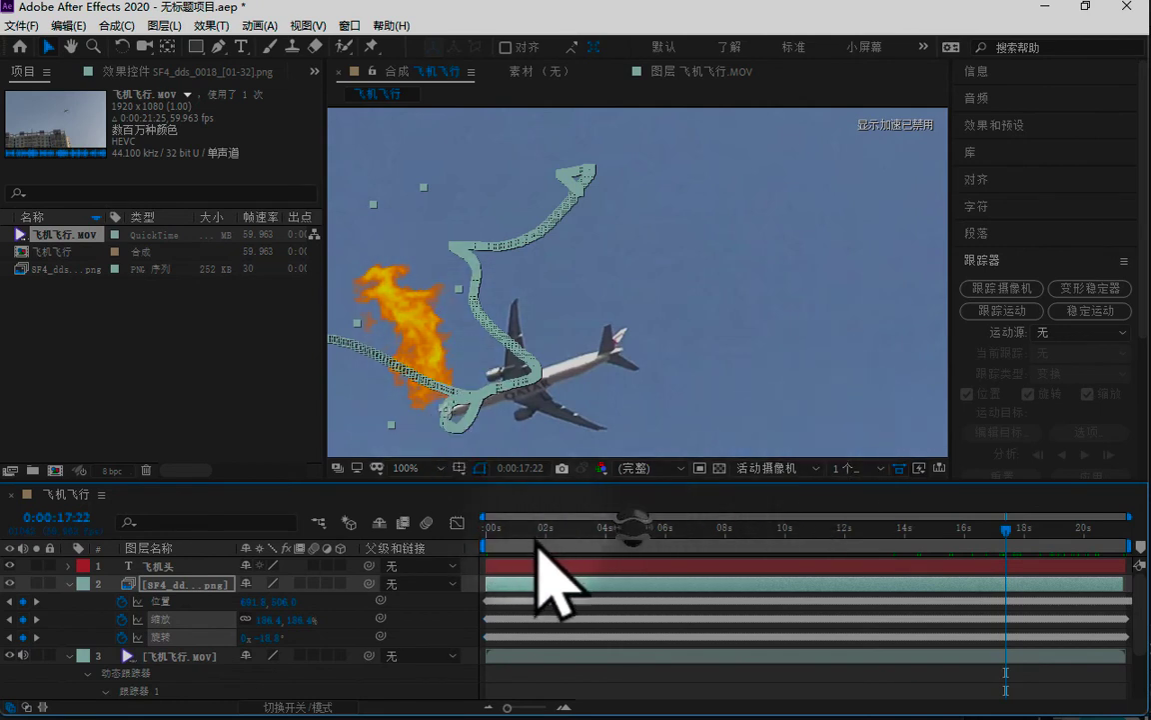
Step: Rotate all rotation (旋转) keyframes of the fire layer together from the first frame so the flames trail back along the fuselage, and review the motion
left_click_drag(574, 527, 482, 584)
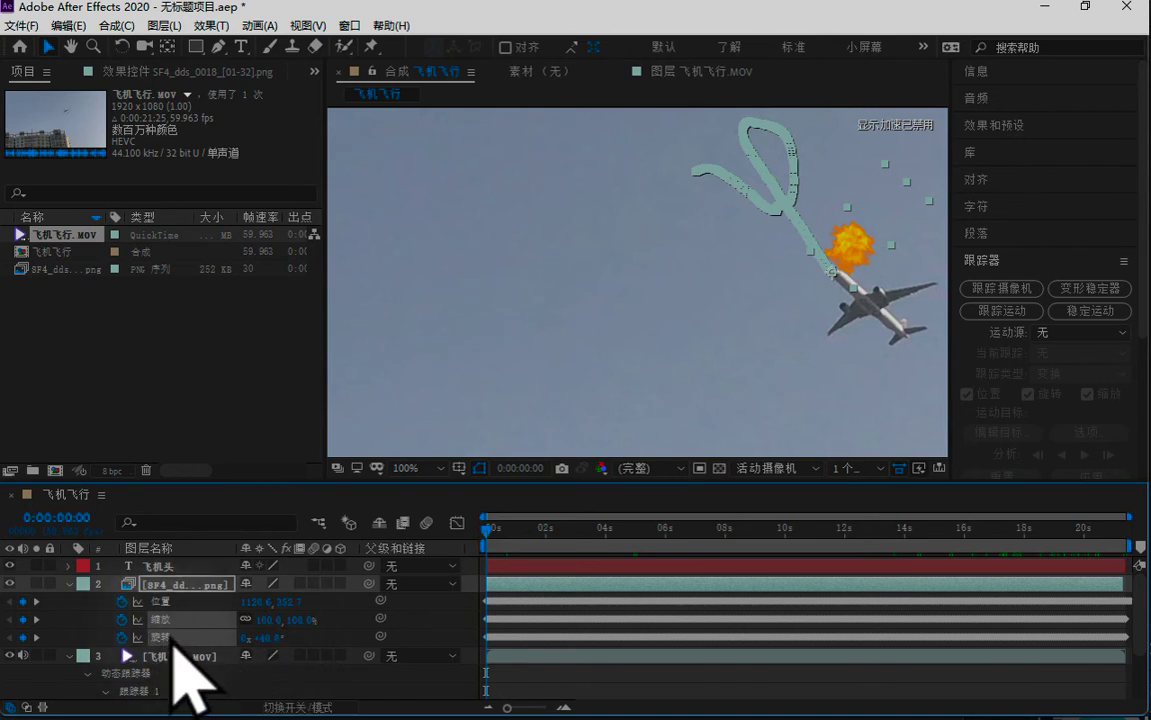
left_click(161, 638)
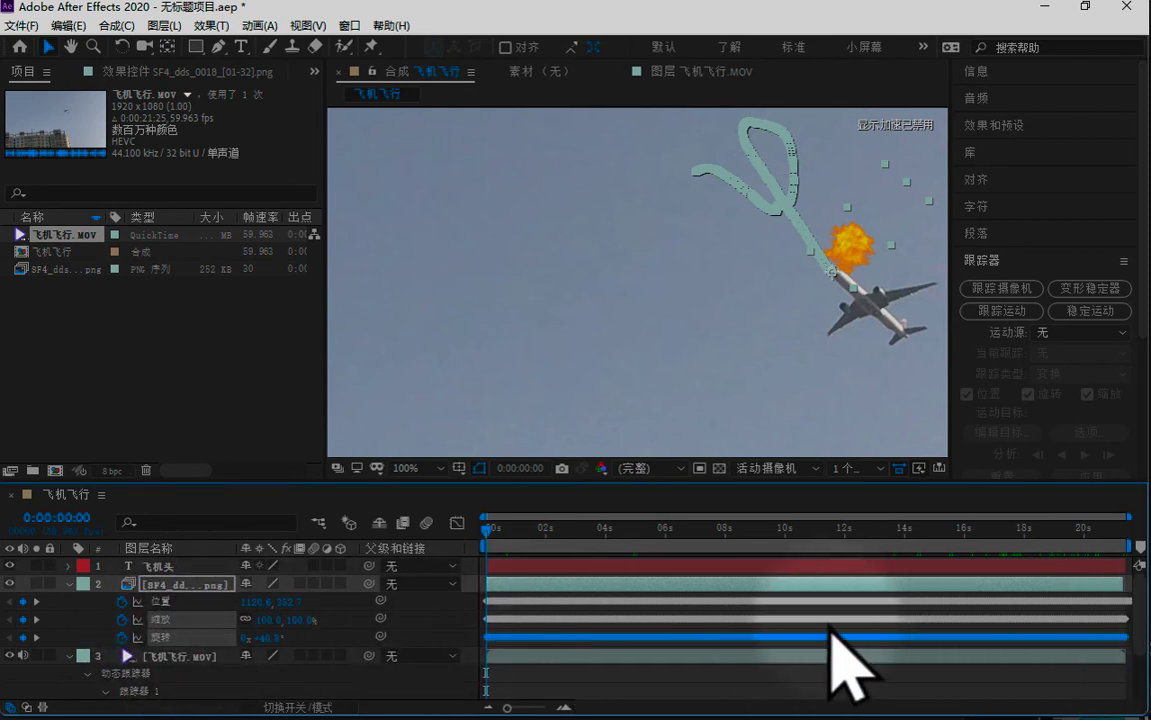
left_click_drag(732, 680, 611, 640)
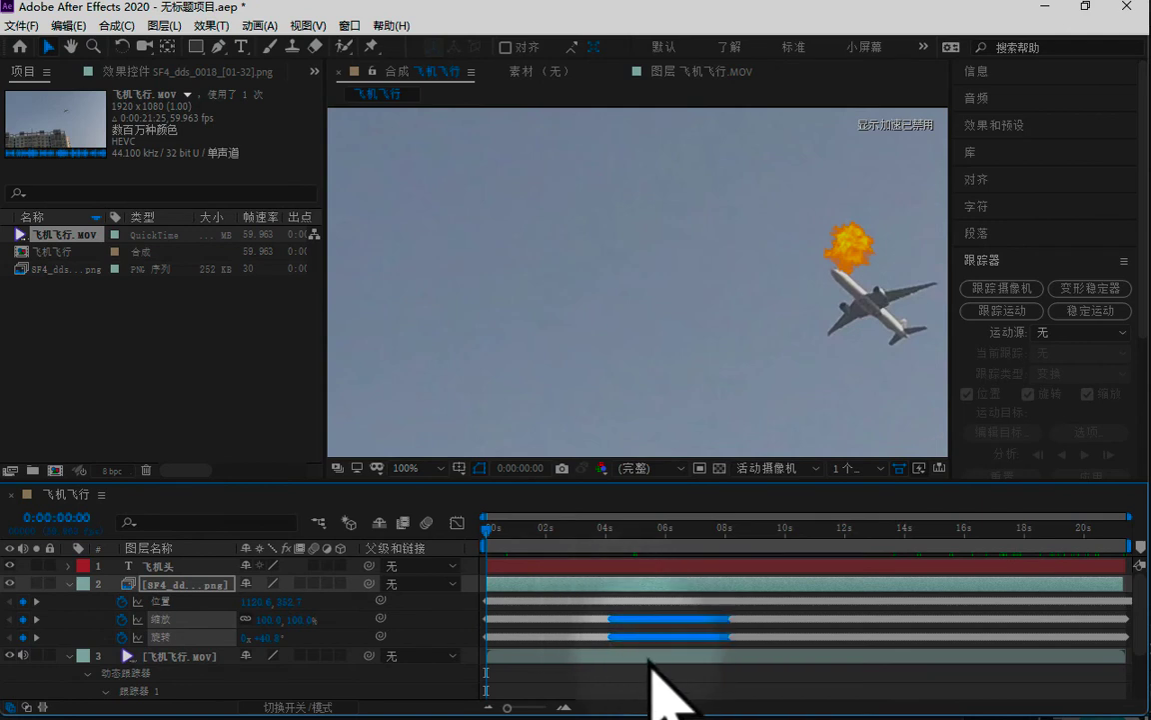
left_click(814, 688)
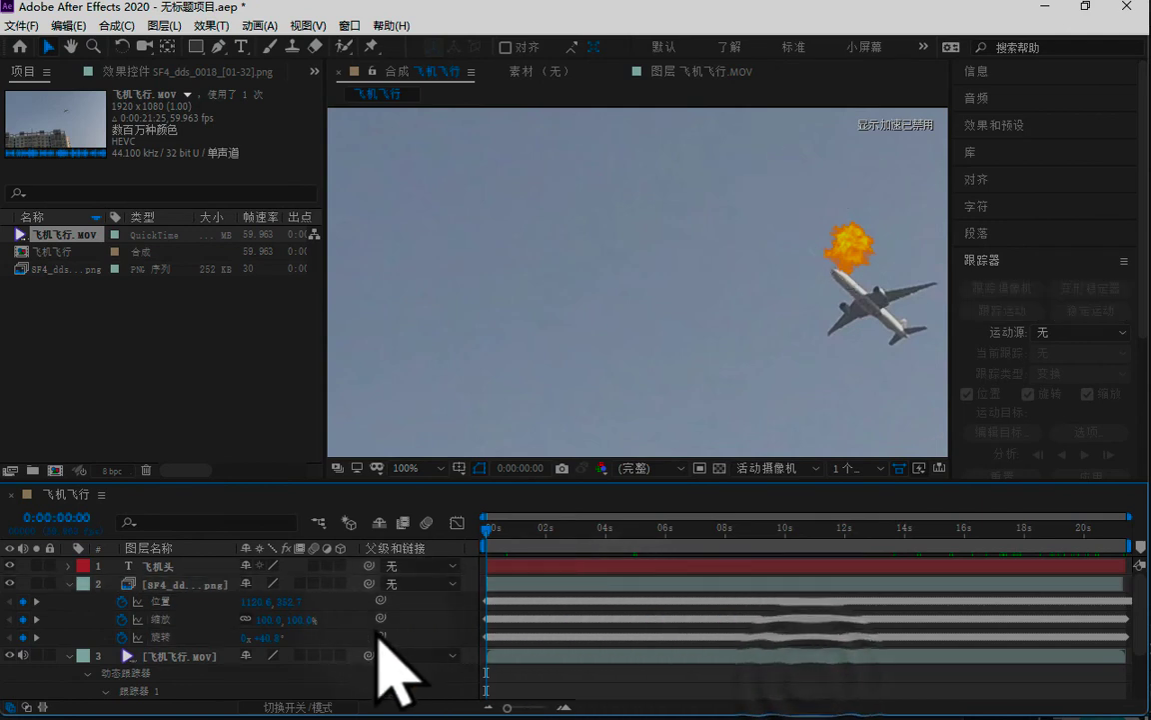
left_click(163, 638)
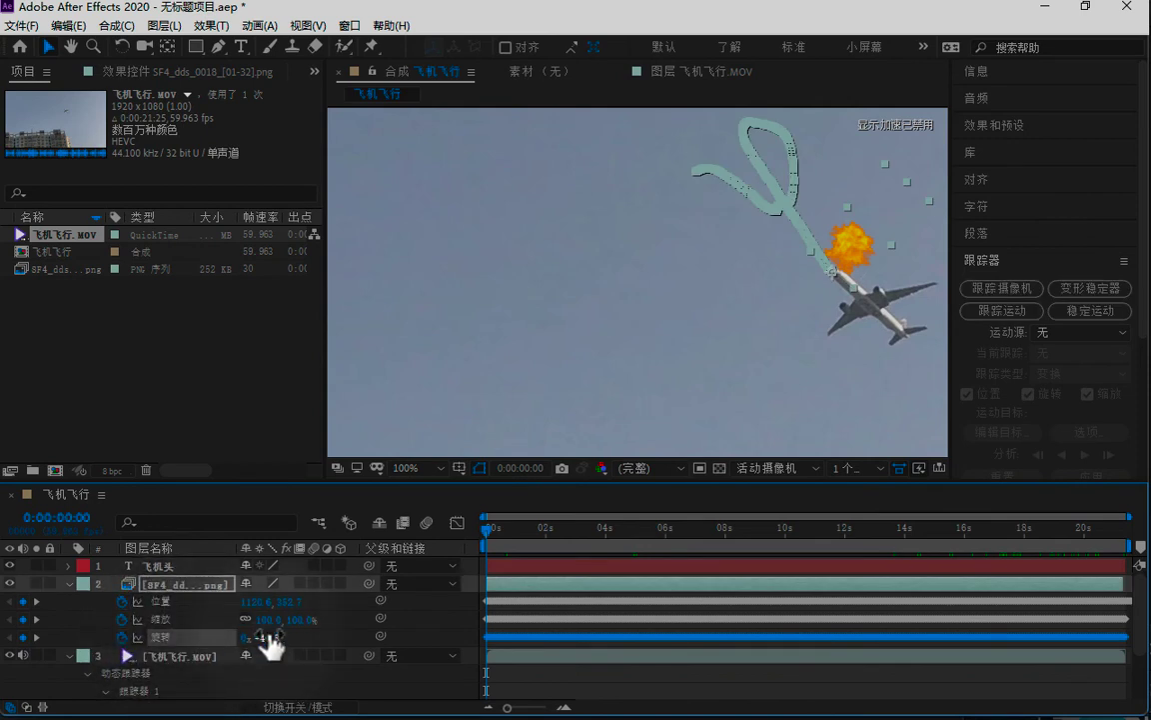
left_click_drag(270, 632, 291, 632)
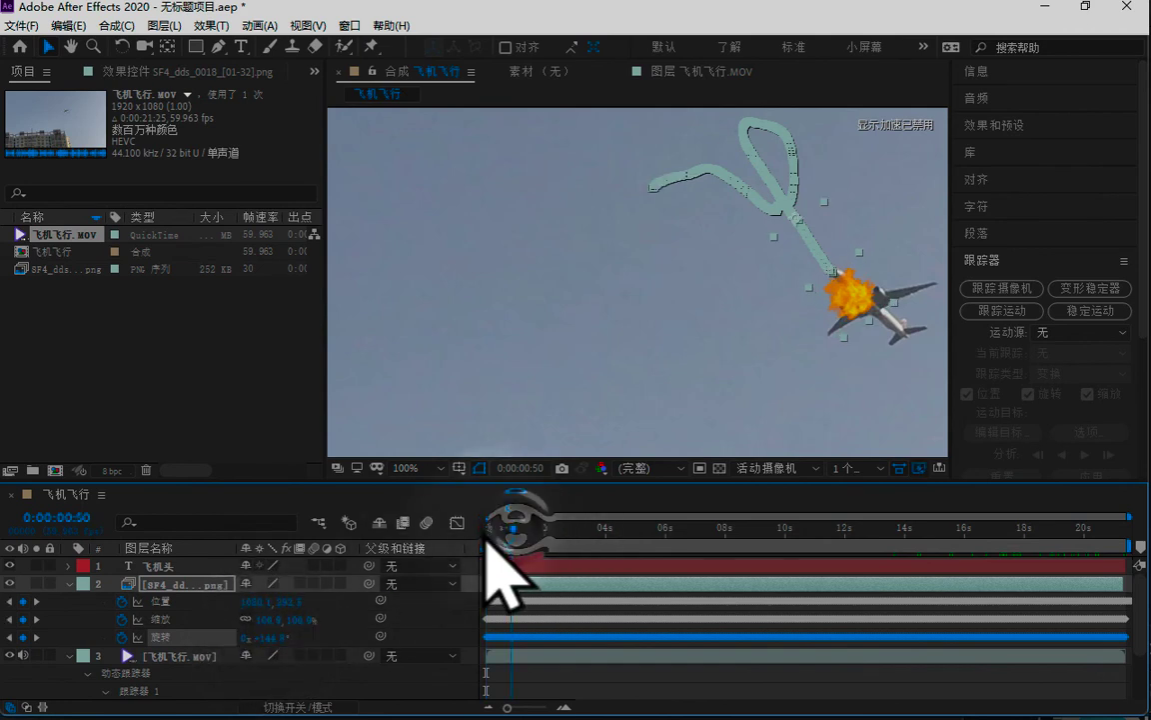
left_click_drag(496, 546, 1121, 556)
left_click_drag(997, 565, 931, 547)
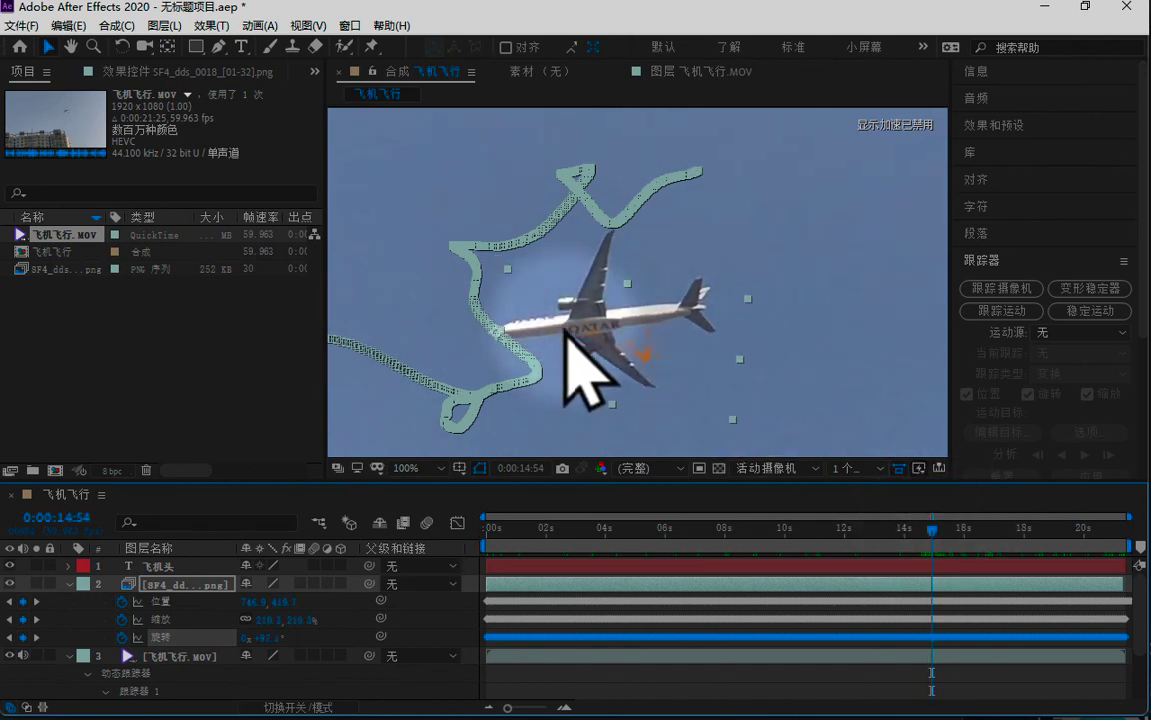